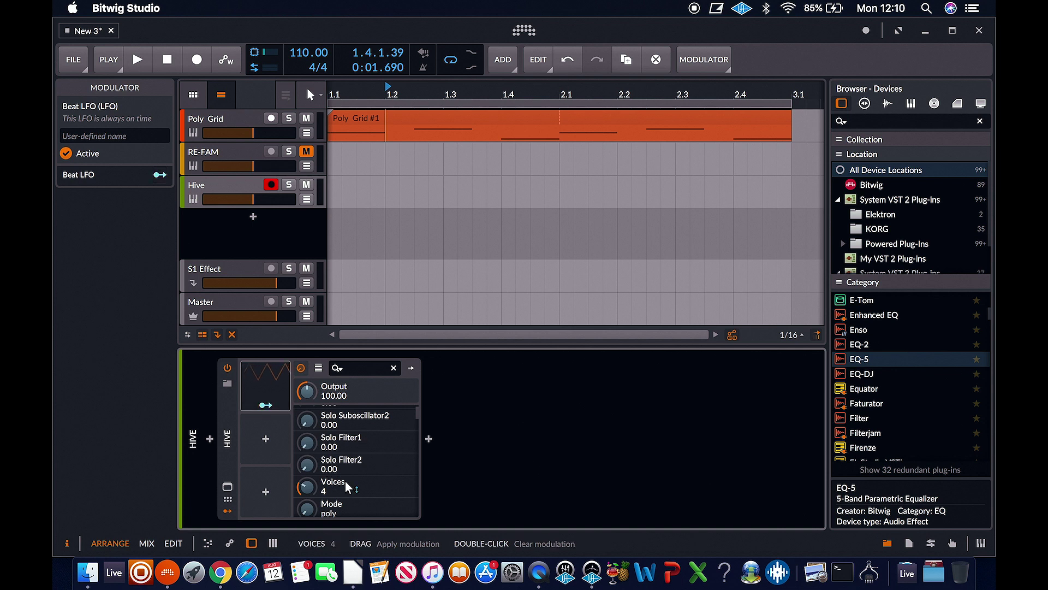
Step: Assign the Beat LFO as a modulator to the Hive plug-in's Sub Tune parameter
{"action": "scroll", "coordinate": [347, 486], "scroll_direction": "down", "scroll_amount": 1}
{"action": "scroll", "coordinate": [338, 469], "scroll_direction": "up", "scroll_amount": 6}
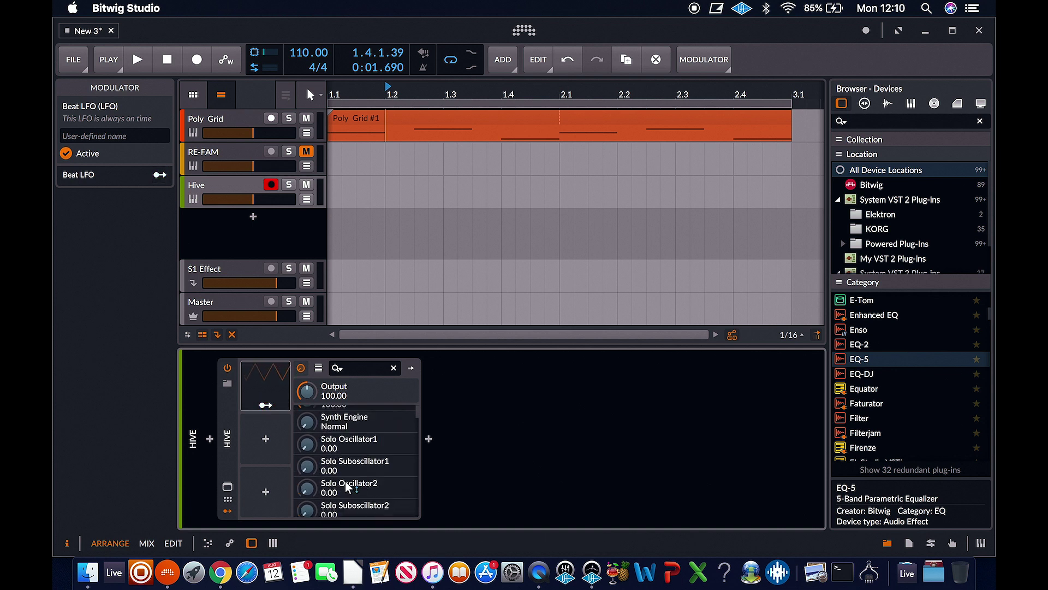
{"action": "scroll", "coordinate": [310, 474], "scroll_direction": "down", "scroll_amount": 3}
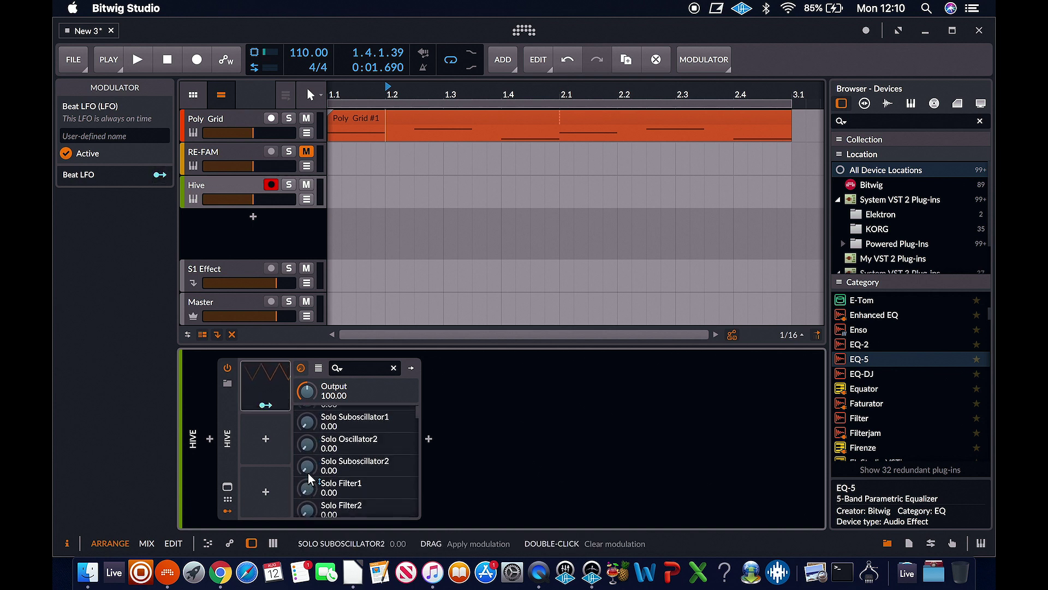
{"action": "scroll", "coordinate": [313, 480], "scroll_direction": "down", "scroll_amount": 10}
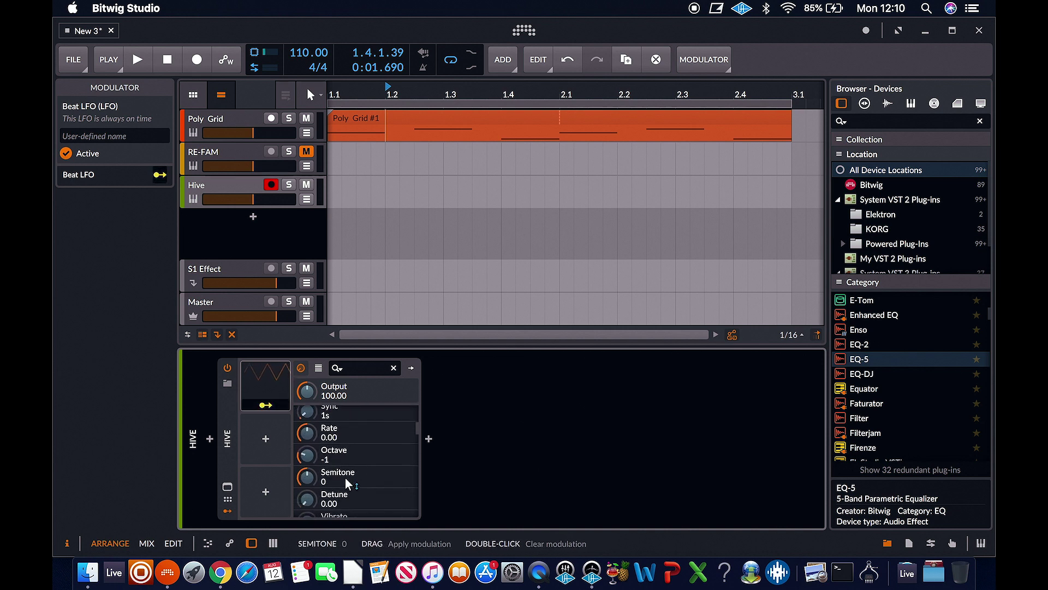
{"action": "scroll", "coordinate": [342, 483], "scroll_direction": "down", "scroll_amount": 8}
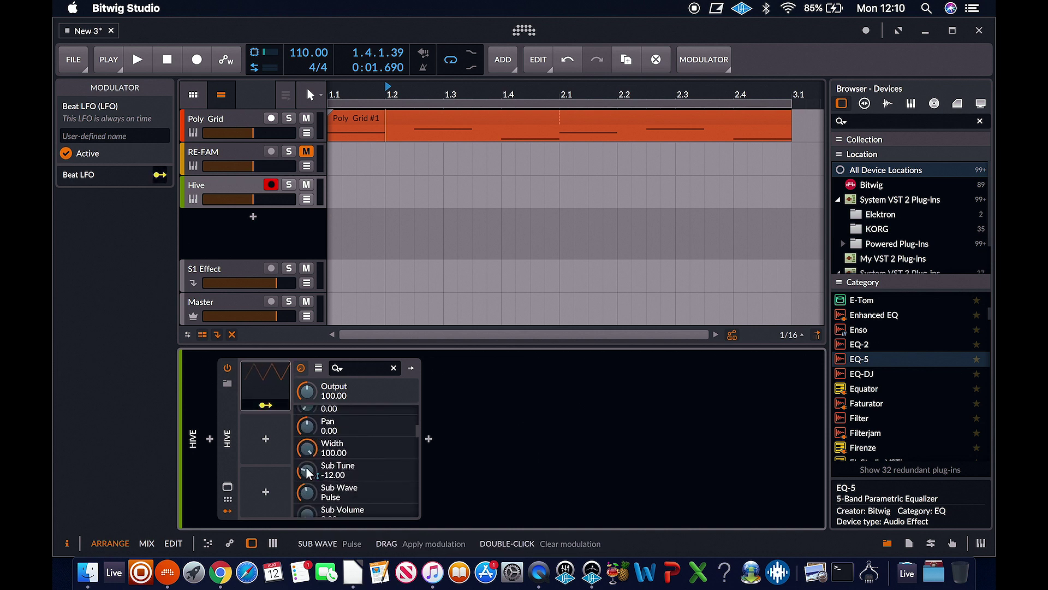
{"action": "left_click", "coordinate": [307, 470]}
{"action": "left_click_drag", "start_coordinate": [307, 471], "coordinate": [306, 458]}
{"action": "left_click", "coordinate": [276, 377]}
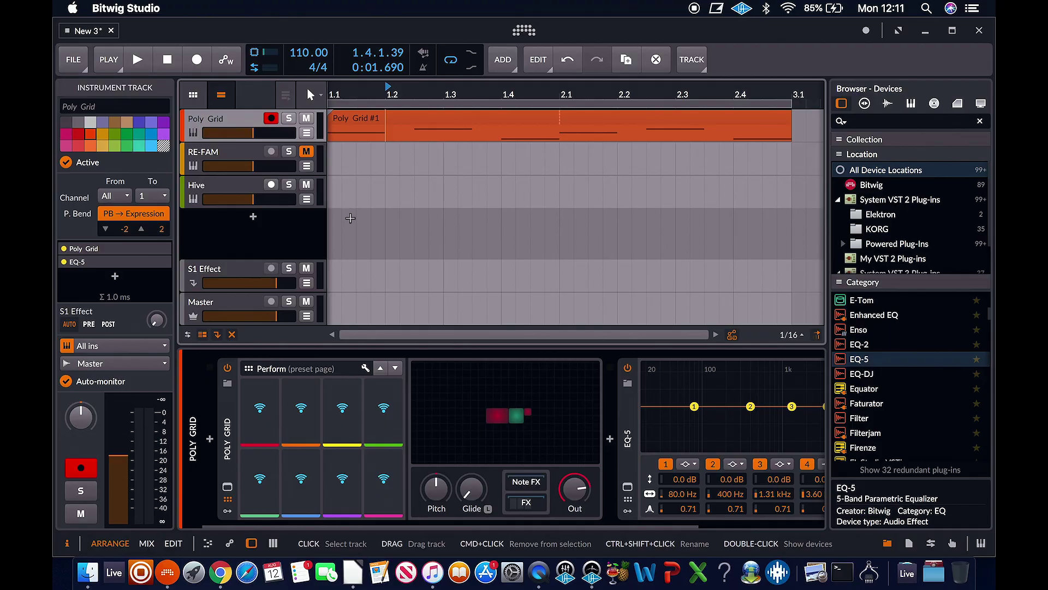
Step: Open the Poly Grid device's patch editor and start playback of the arrangement
{"action": "left_click", "coordinate": [458, 423]}
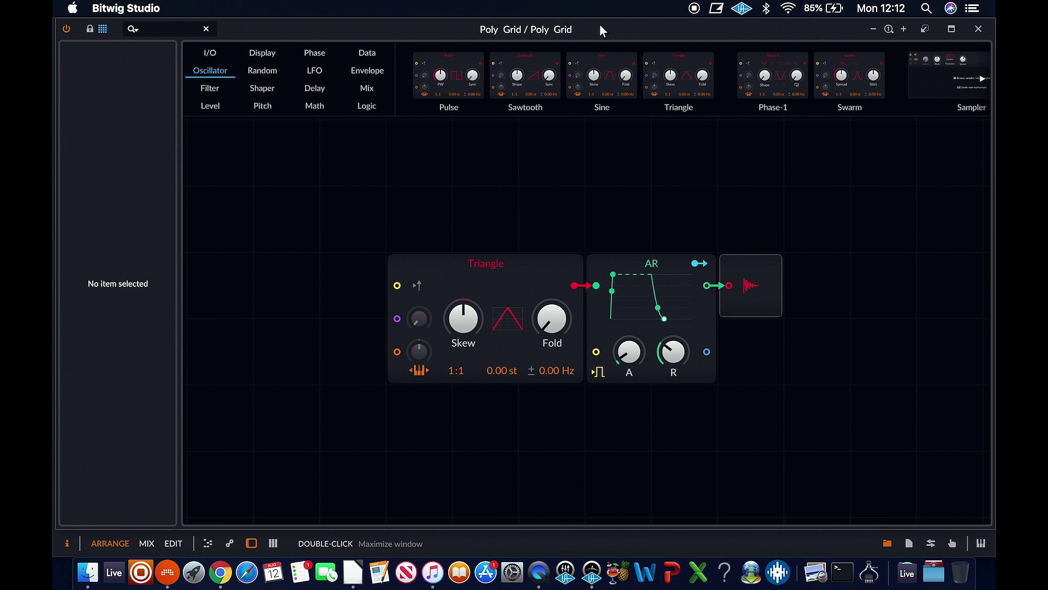
{"action": "left_click_drag", "start_coordinate": [599, 30], "coordinate": [587, 194]}
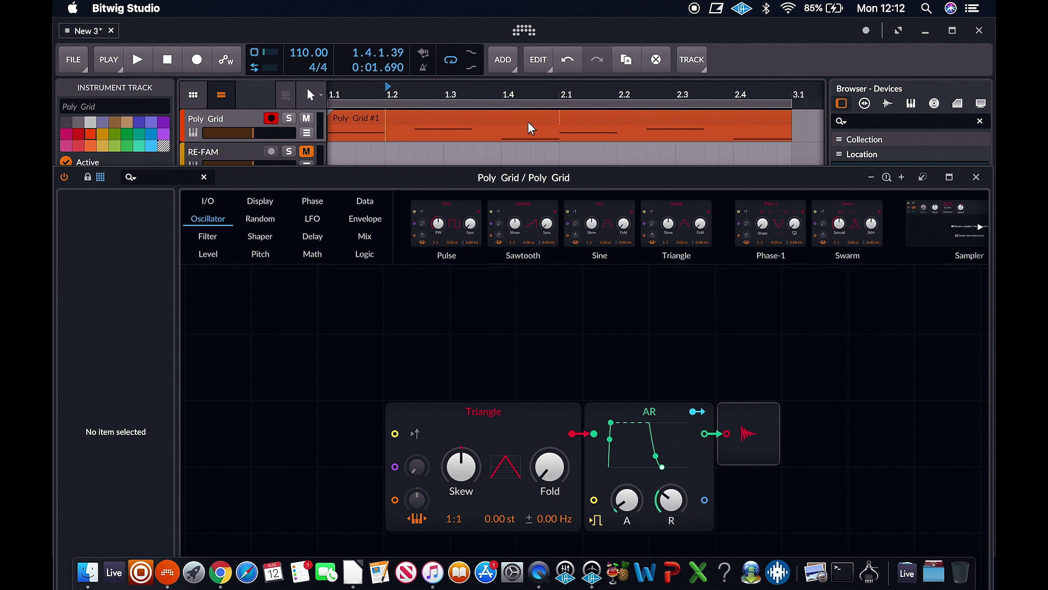
{"action": "key", "text": "space"}
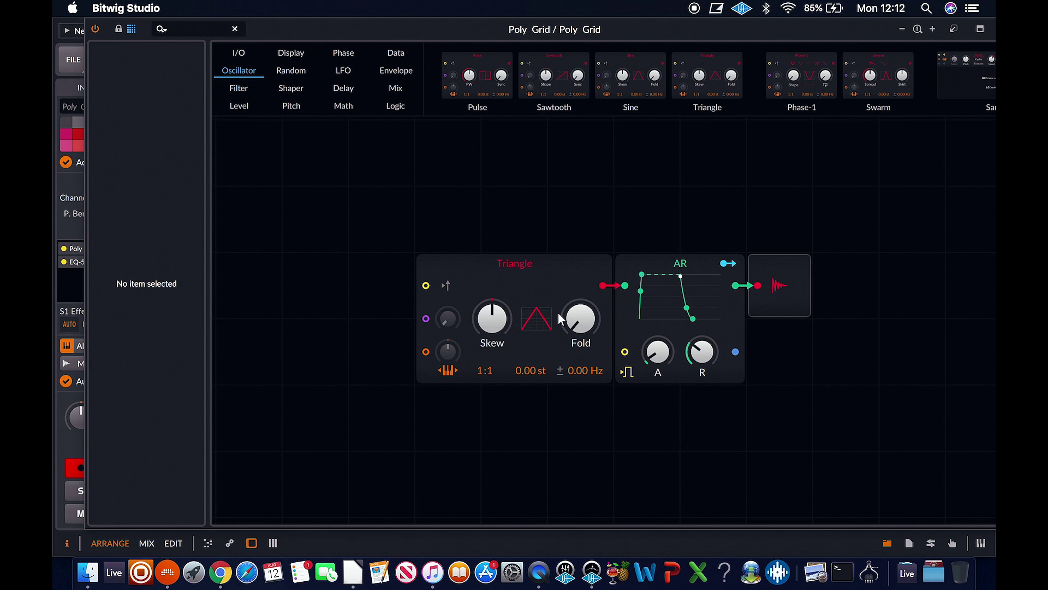
Step: Set the Triangle oscillator's Fold to about +10.80 st while the clip plays
{"action": "left_click_drag", "start_coordinate": [581, 327], "coordinate": [580, 308]}
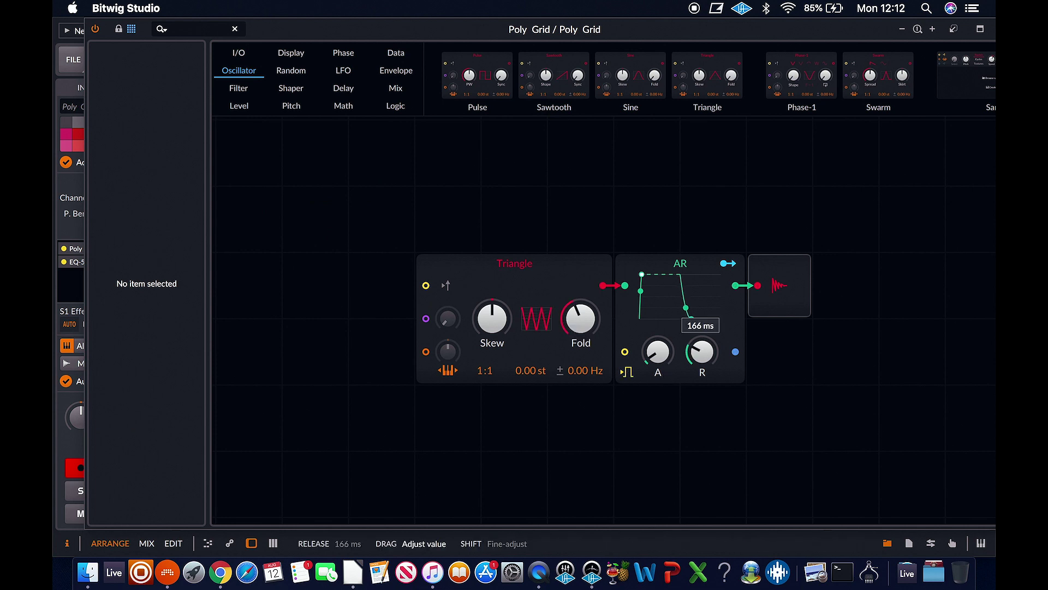
{"action": "mouse_move", "coordinate": [583, 317]}
{"action": "left_mouse_down"}
{"action": "mouse_move", "coordinate": [583, 333]}
{"action": "mouse_move", "coordinate": [582, 322]}
{"action": "left_mouse_up"}
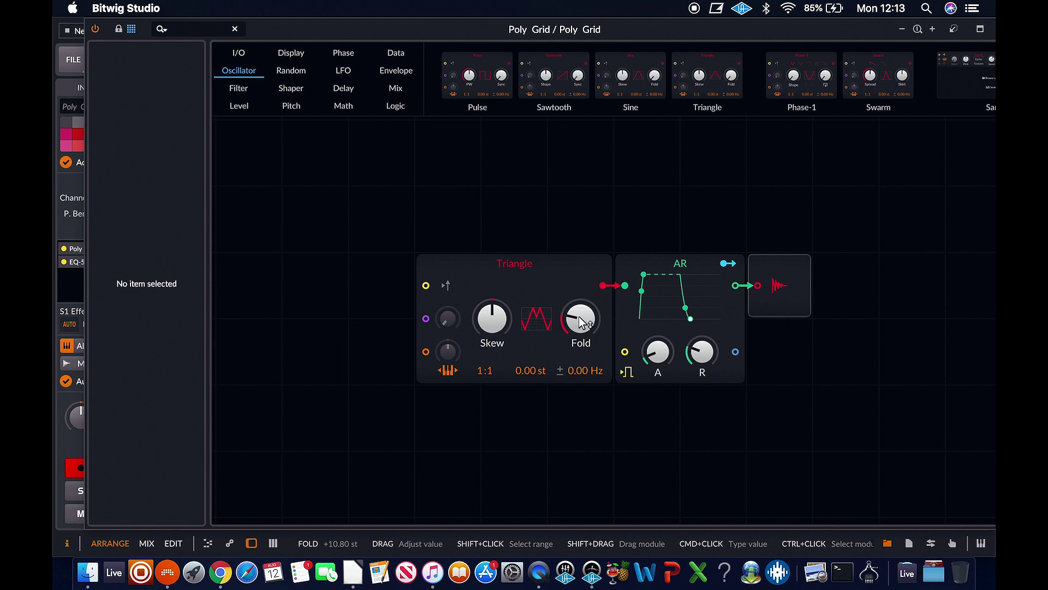
Step: Review the built-in help page for the Triangle oscillator module and close it
{"action": "left_click", "coordinate": [566, 281]}
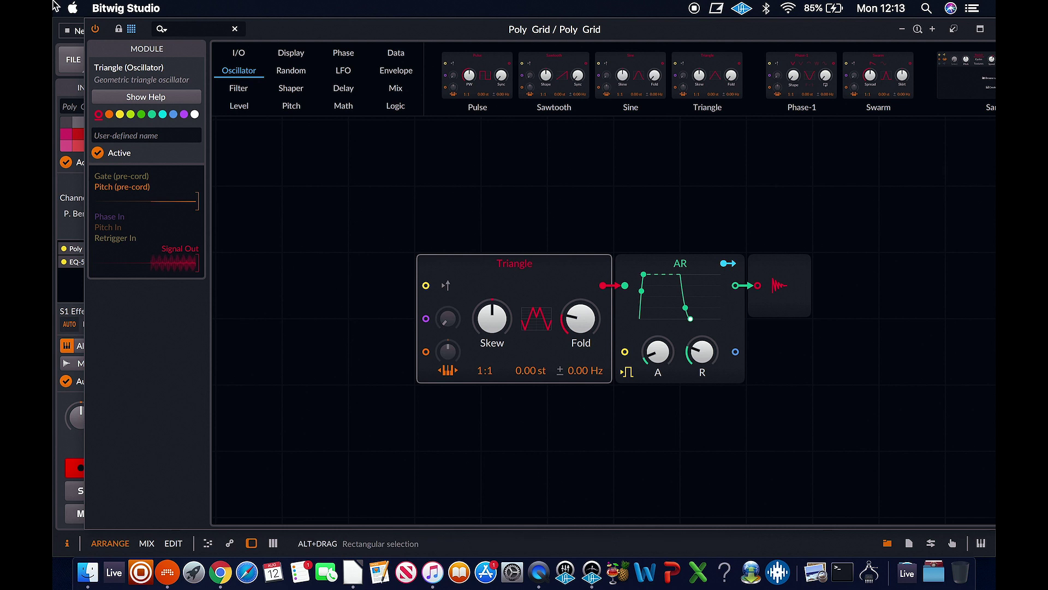
{"action": "left_click", "coordinate": [124, 96]}
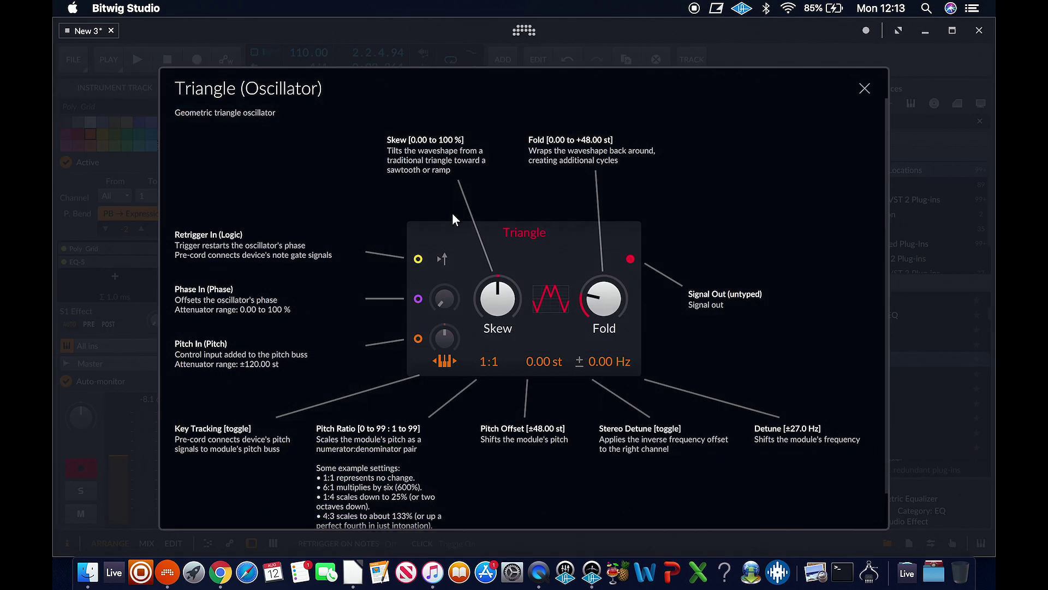
{"action": "left_click", "coordinate": [864, 88]}
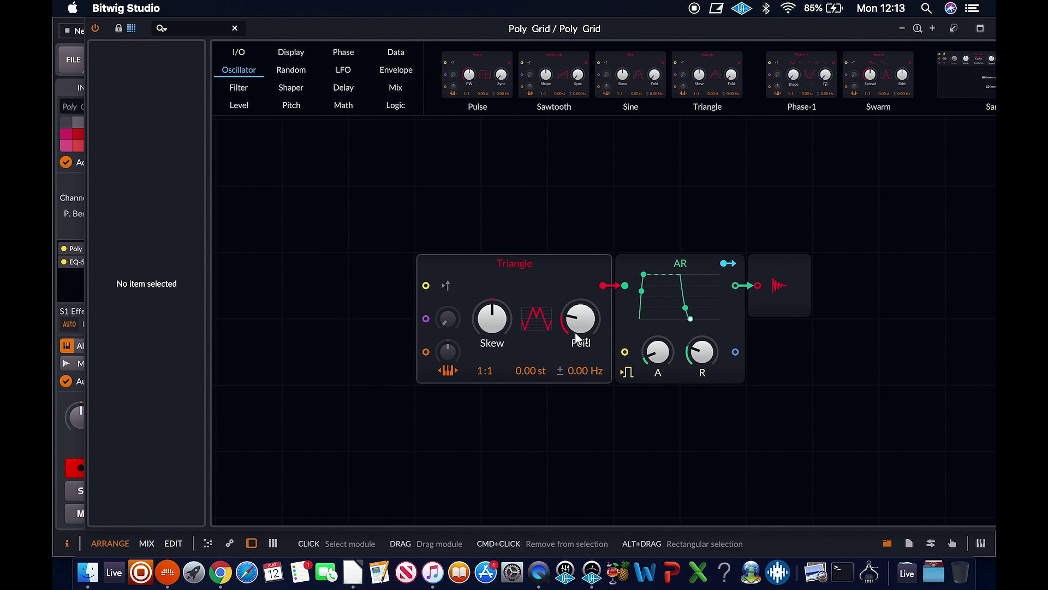
Step: Spread the patch out by moving the Audio Out and Triangle modules away from the AR envelope
{"action": "left_click_drag", "start_coordinate": [772, 268], "coordinate": [874, 277]}
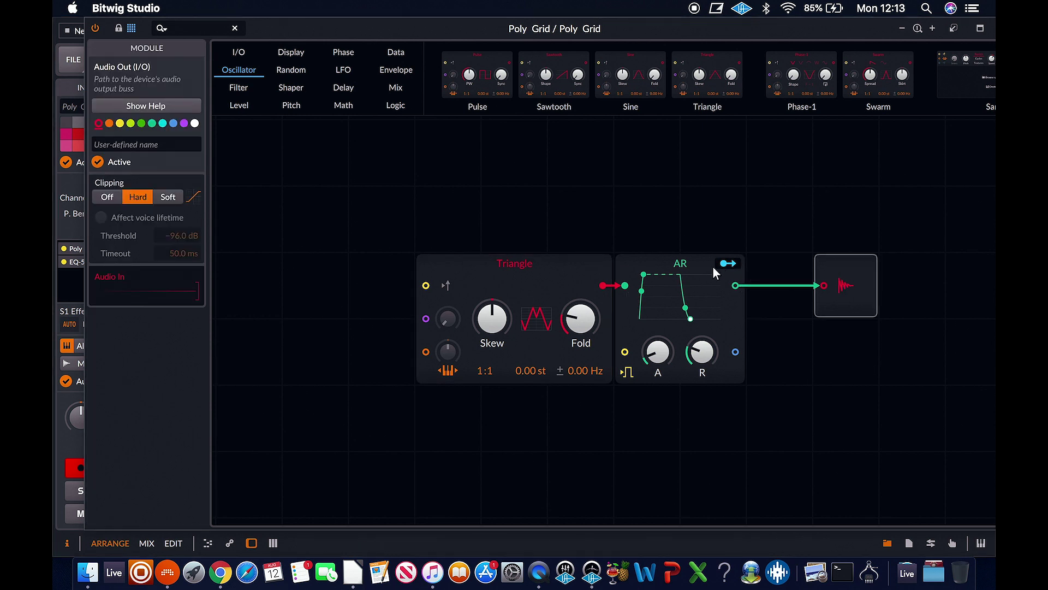
{"action": "left_click_drag", "start_coordinate": [565, 264], "coordinate": [497, 271]}
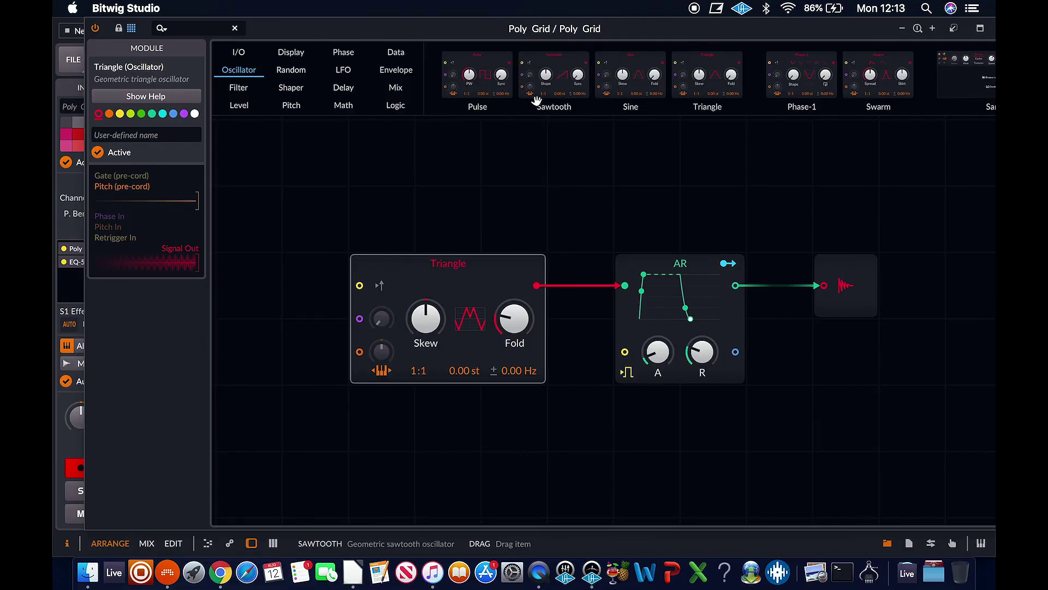
Step: Browse the Grid's module categories, including Filter, Shaper, LFO, Random, Data, Math and Logic
{"action": "left_click", "coordinate": [239, 88]}
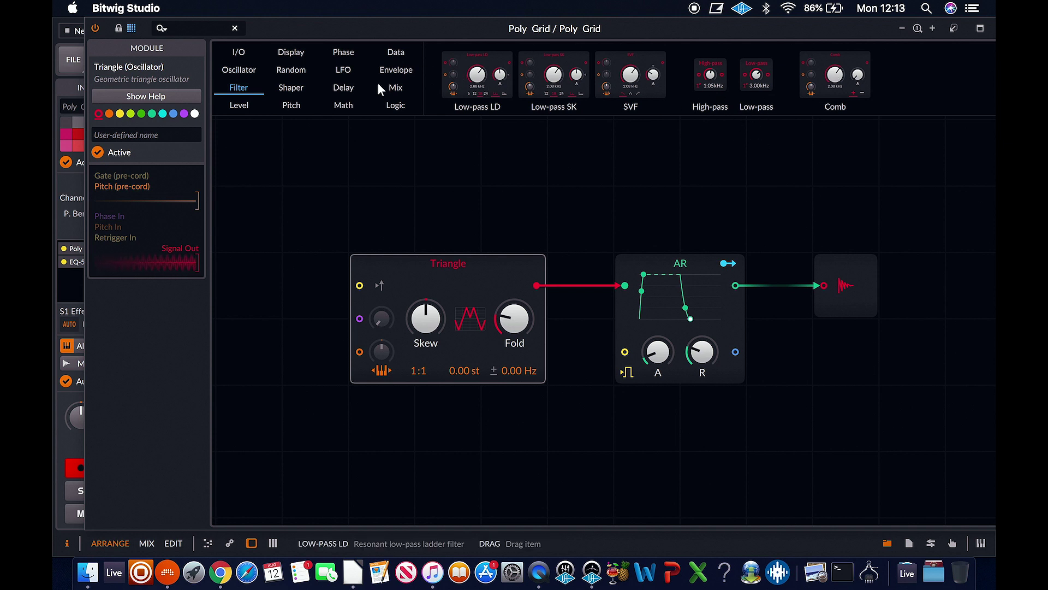
{"action": "left_click", "coordinate": [296, 90]}
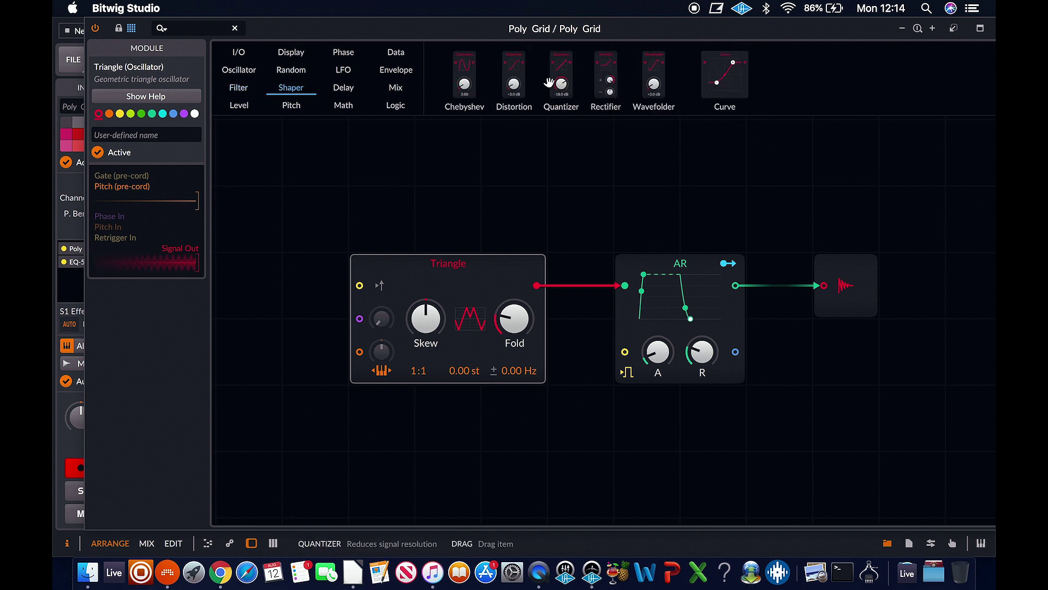
{"action": "left_click", "coordinate": [335, 71]}
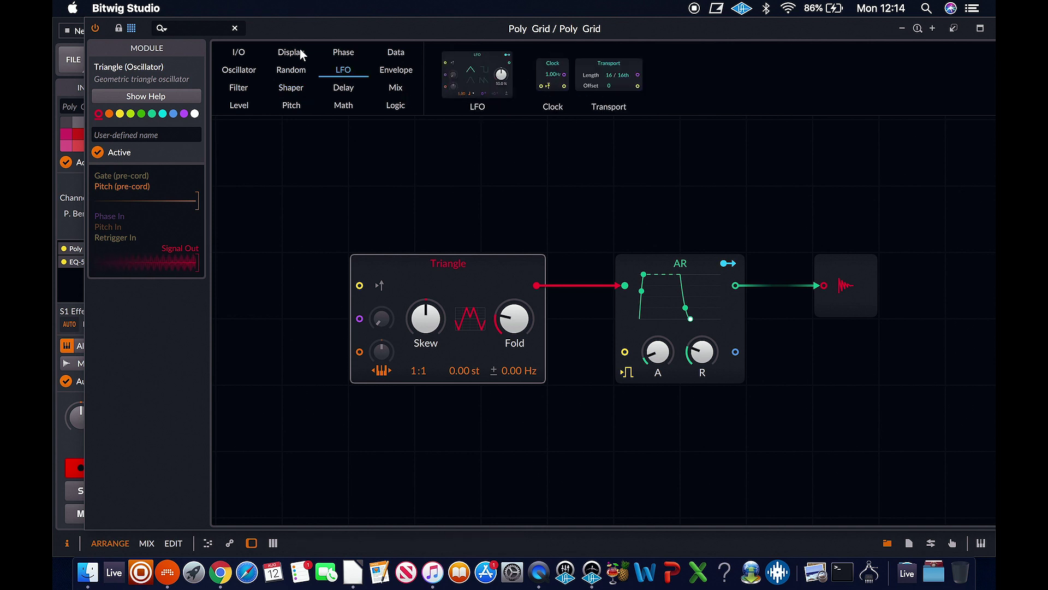
{"action": "left_click", "coordinate": [298, 69]}
{"action": "left_click", "coordinate": [385, 50]}
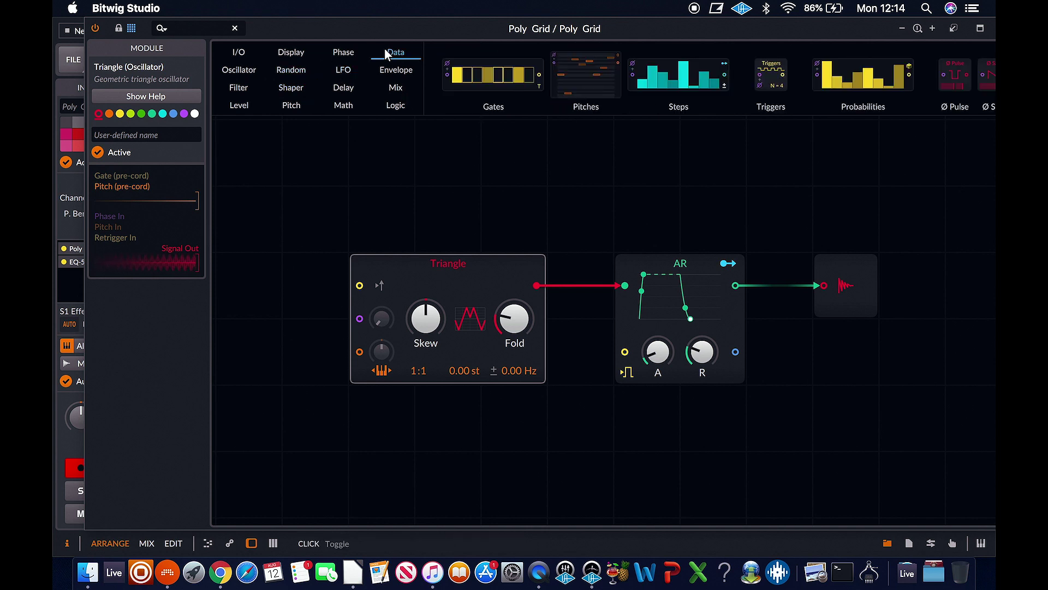
{"action": "scroll", "coordinate": [576, 100], "scroll_direction": "down", "scroll_amount": 1}
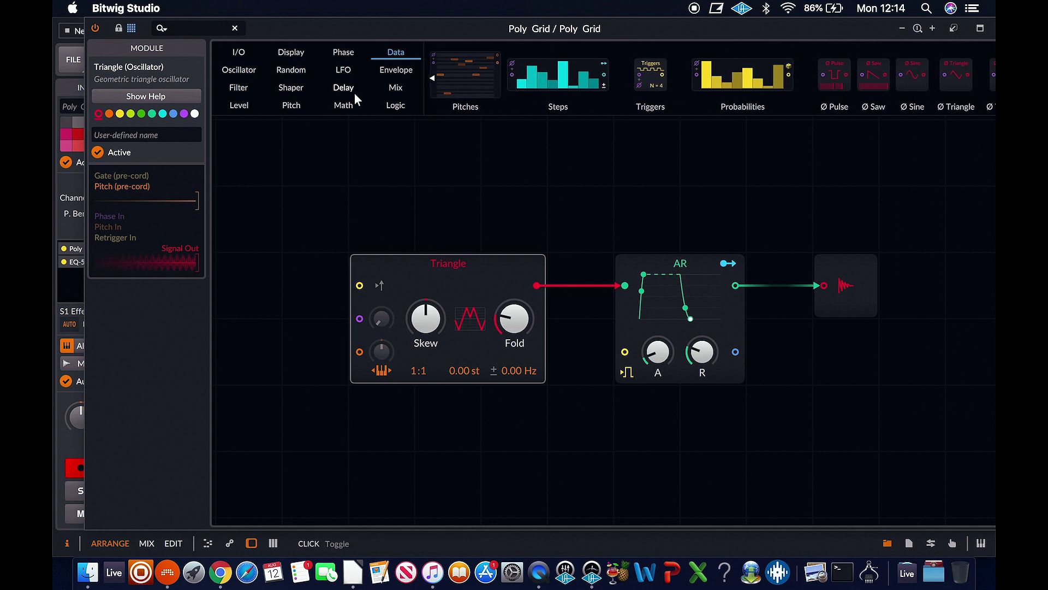
{"action": "left_click", "coordinate": [340, 109]}
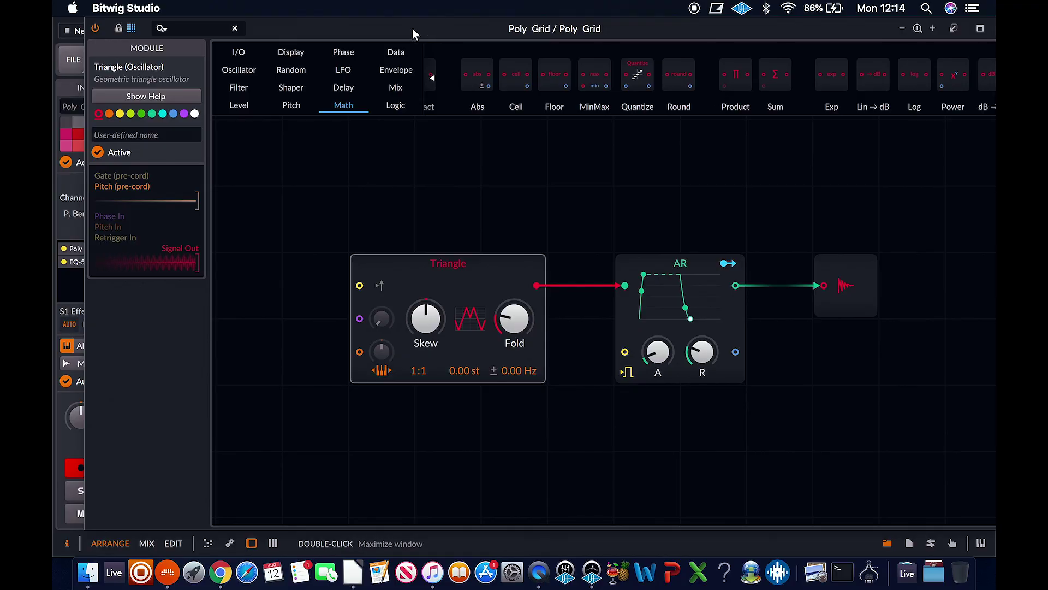
{"action": "left_click", "coordinate": [396, 106]}
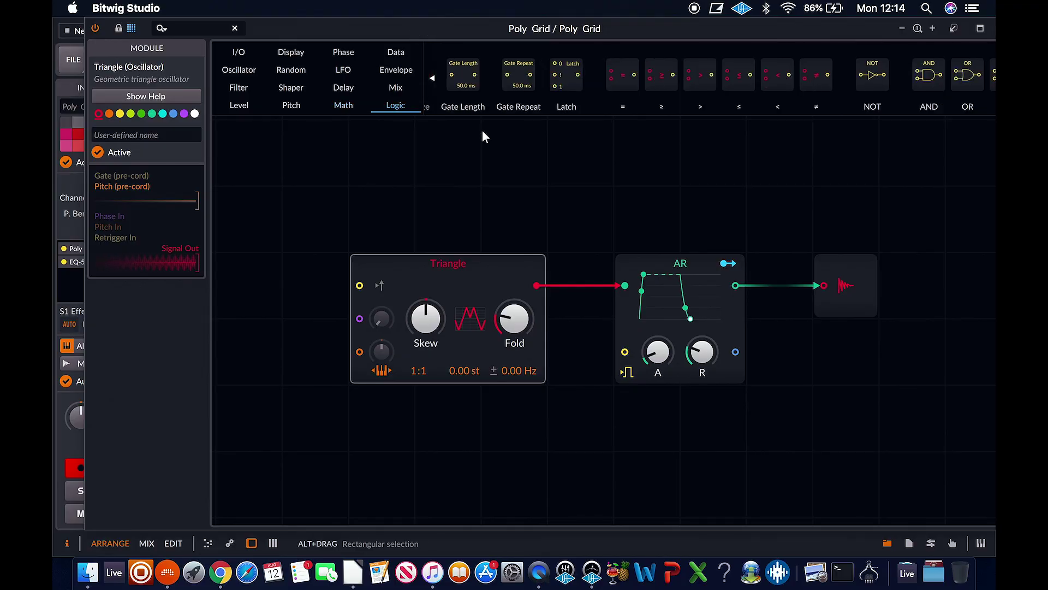
{"action": "scroll", "coordinate": [454, 109], "scroll_direction": "right", "scroll_amount": 3}
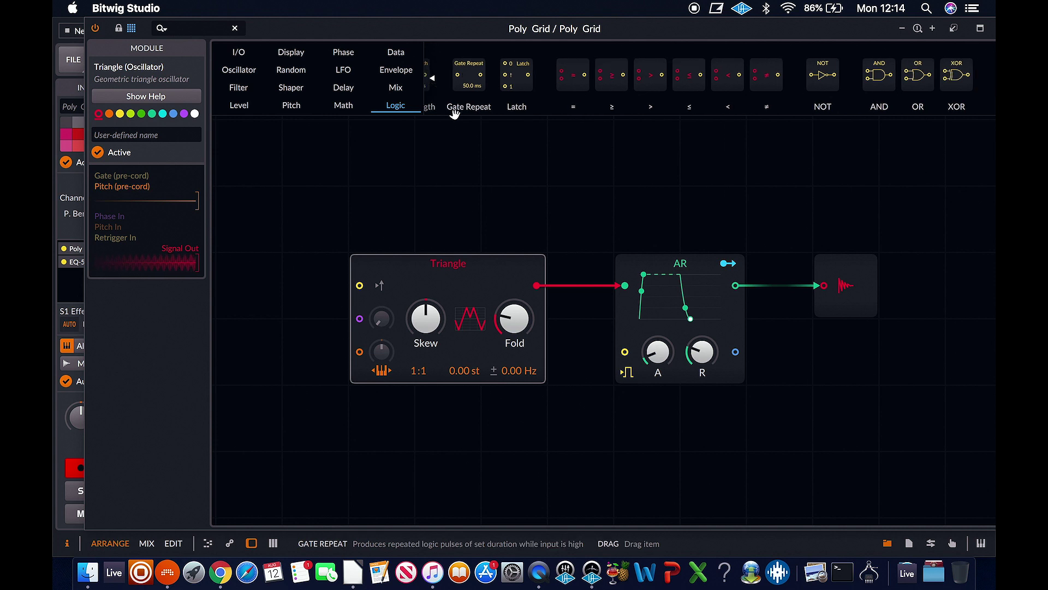
{"action": "scroll", "coordinate": [454, 113], "scroll_direction": "right", "scroll_amount": 1}
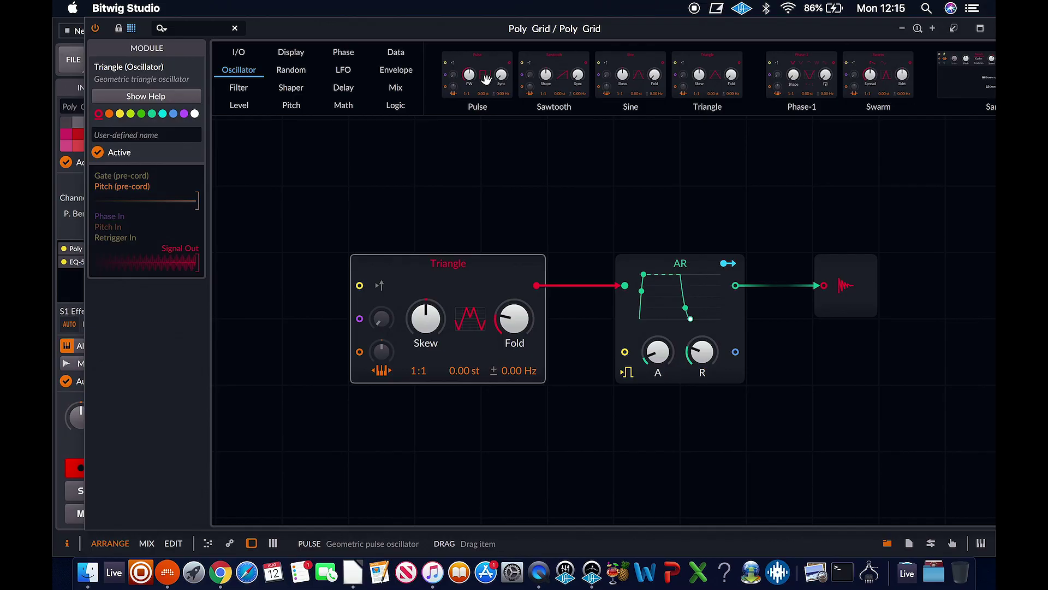
Step: Replace the Triangle oscillator with a Pulse oscillator and insert a Low-pass SK filter between it and the AR envelope
{"action": "left_click_drag", "start_coordinate": [478, 77], "coordinate": [464, 175]}
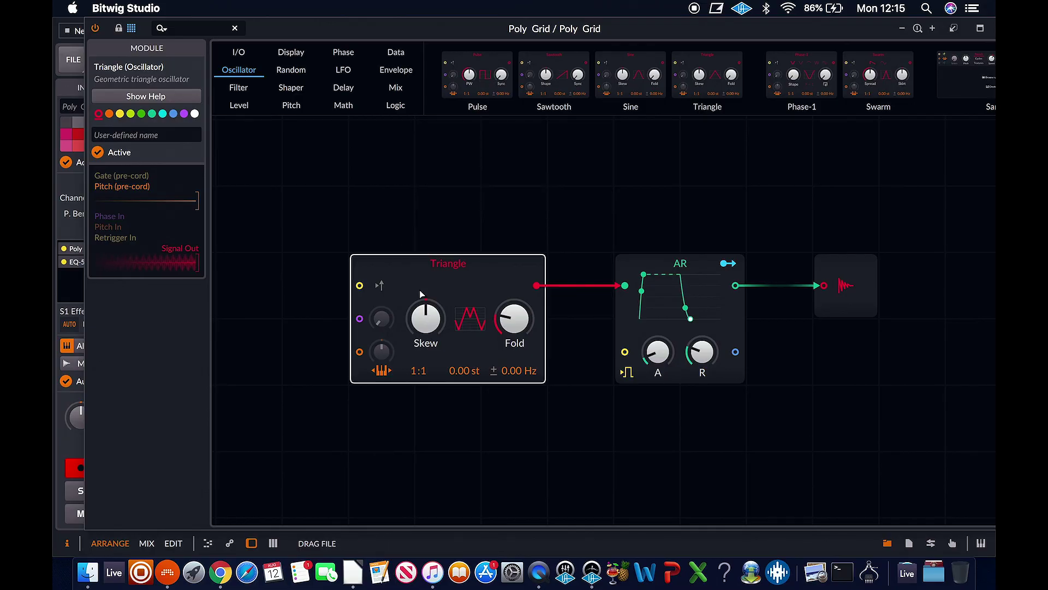
{"action": "left_click_drag", "start_coordinate": [420, 291], "coordinate": [422, 292]}
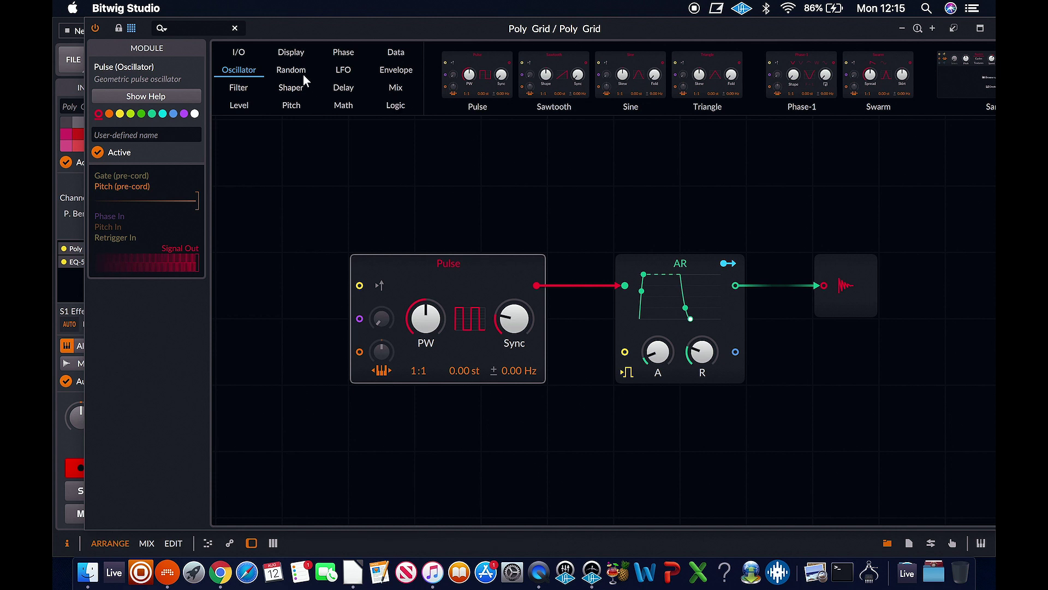
{"action": "left_click", "coordinate": [242, 90]}
{"action": "left_click_drag", "start_coordinate": [537, 70], "coordinate": [629, 286]}
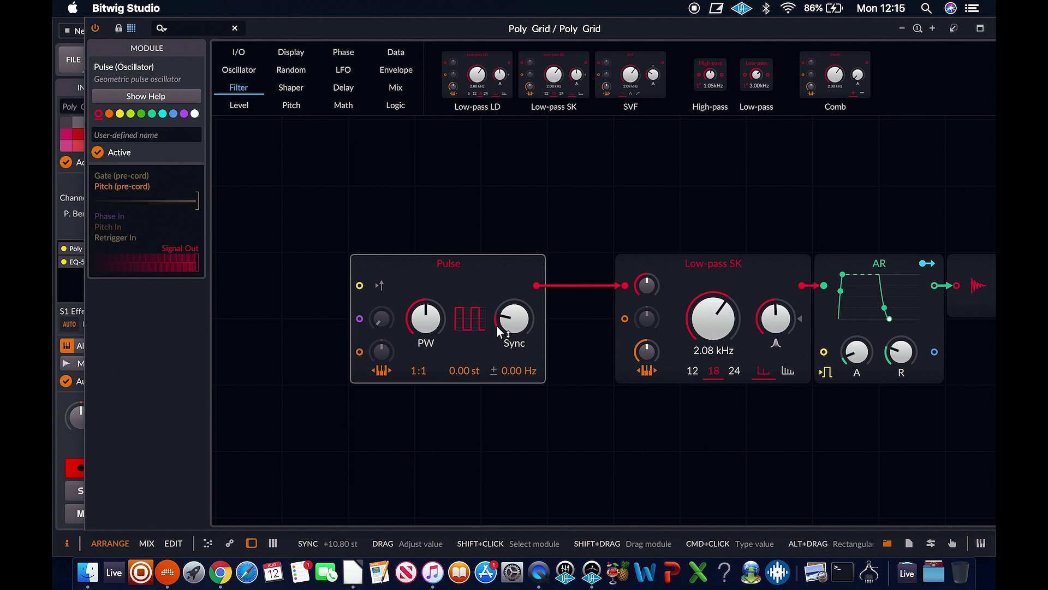
Step: Increase the Pulse oscillator's Sync amount
{"action": "left_click", "coordinate": [239, 75]}
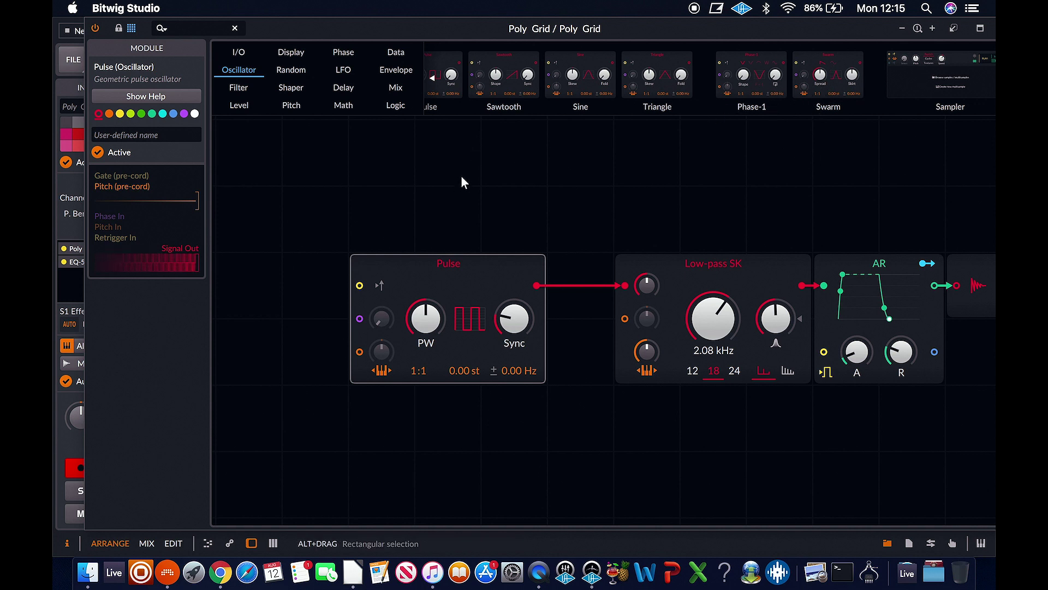
{"action": "scroll", "coordinate": [447, 106], "scroll_direction": "left", "scroll_amount": 2}
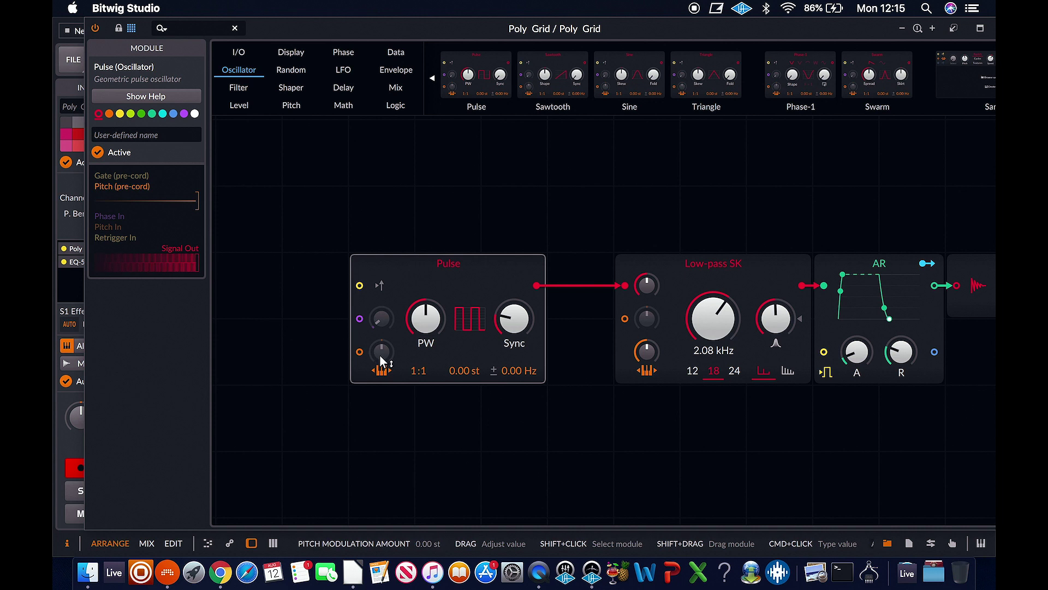
{"action": "left_click_drag", "start_coordinate": [515, 318], "coordinate": [320, 283]}
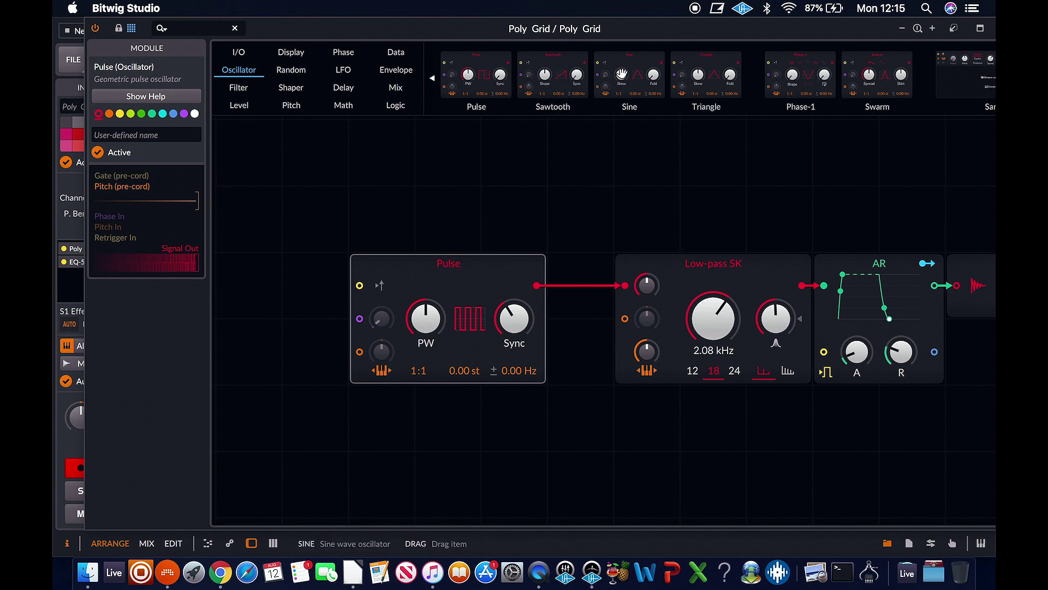
Step: Replace the Pulse oscillator with a Triangle oscillator and set its Fold to about +7.08 st
{"action": "left_click_drag", "start_coordinate": [582, 250], "coordinate": [514, 319]}
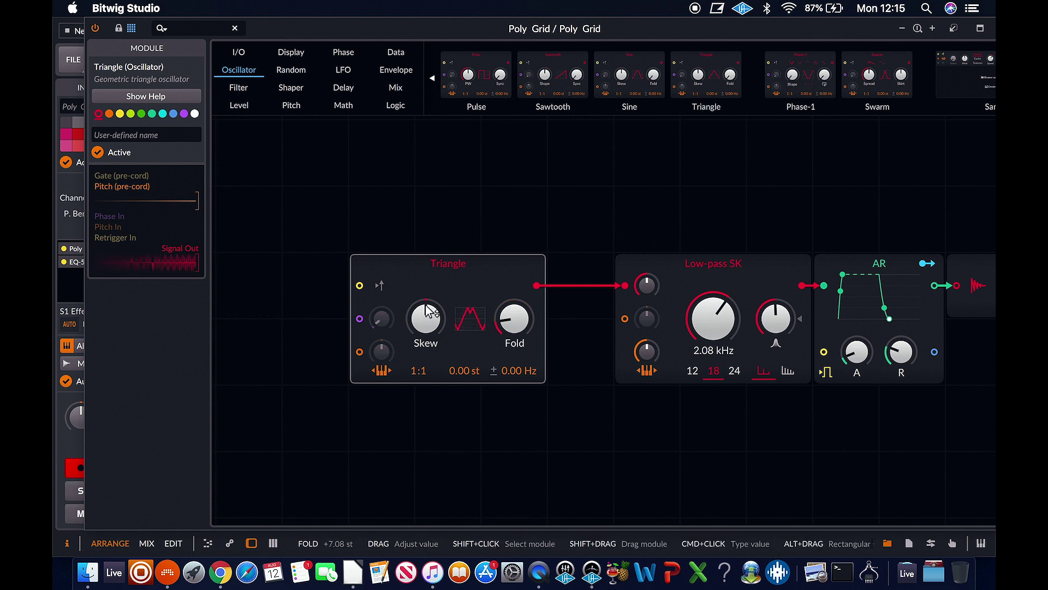
{"action": "key", "text": "alt"}
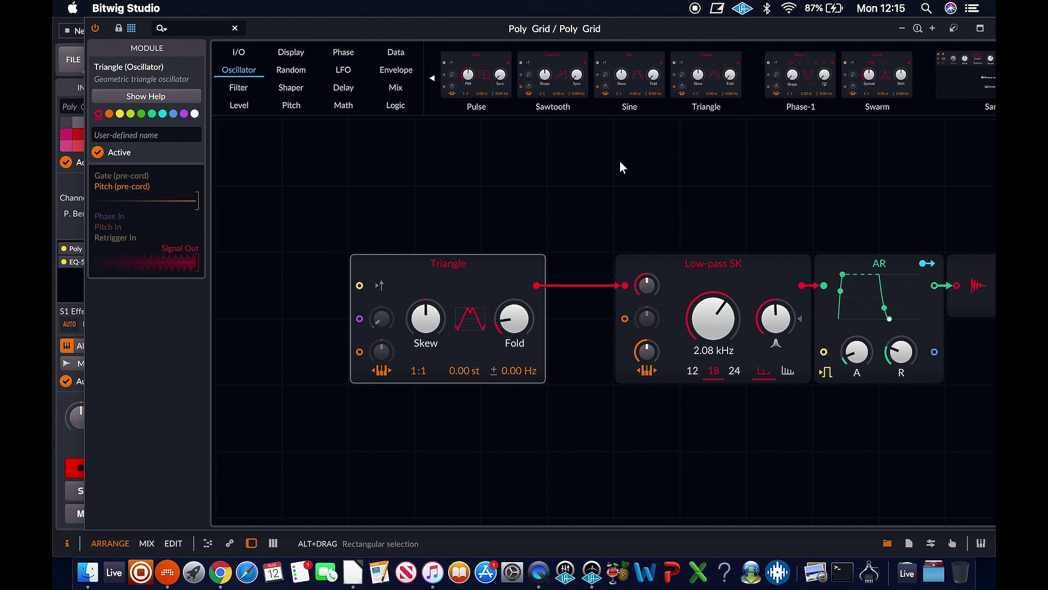
Step: Patch a second Triangle oscillator with Fold at about +11.76 st into the first one's pitch input, with a modulation amount of about 40.28 st
{"action": "left_click_drag", "start_coordinate": [686, 65], "coordinate": [340, 169]}
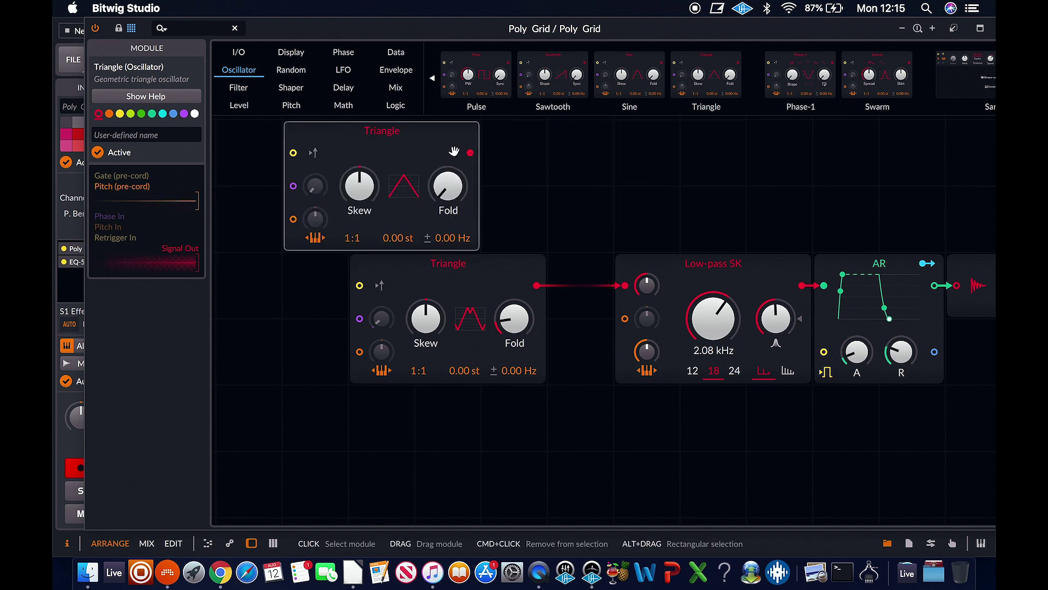
{"action": "left_click_drag", "start_coordinate": [470, 153], "coordinate": [358, 352]}
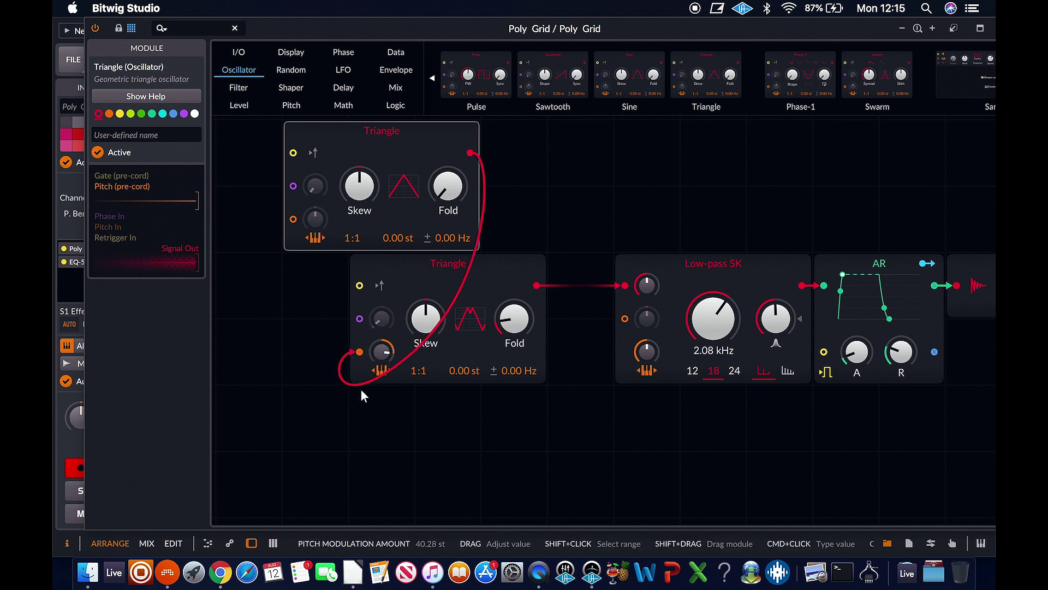
{"action": "left_click_drag", "start_coordinate": [460, 209], "coordinate": [461, 199]}
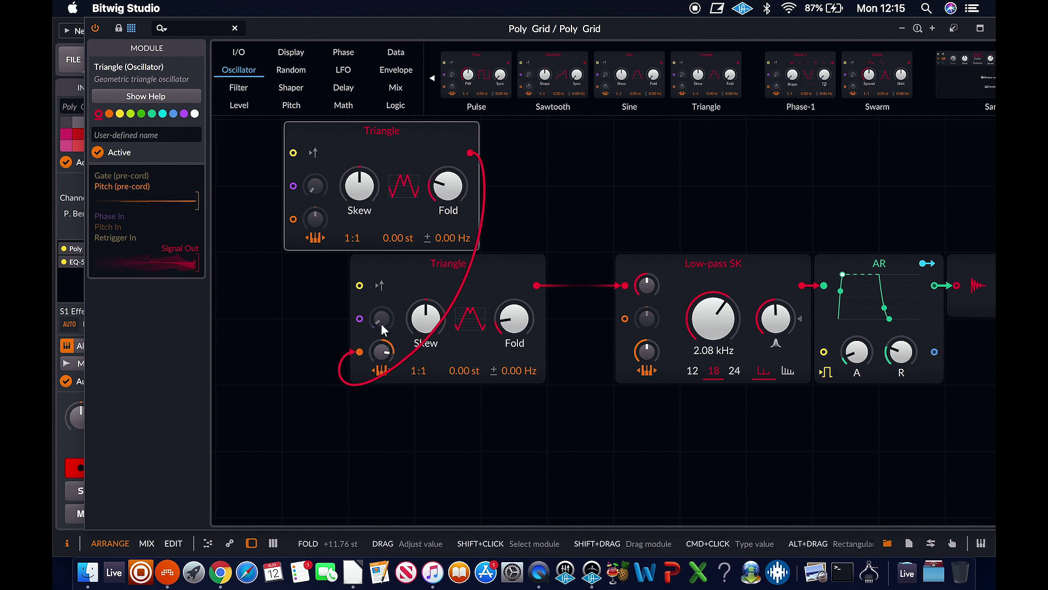
Step: Reduce the lower Triangle's pitch modulation amount, set its Fold to about +16.92 st, and adjust the upper Triangle's frequency ratio
{"action": "left_click_drag", "start_coordinate": [381, 351], "coordinate": [381, 343]}
{"action": "left_click_drag", "start_coordinate": [513, 318], "coordinate": [513, 306]}
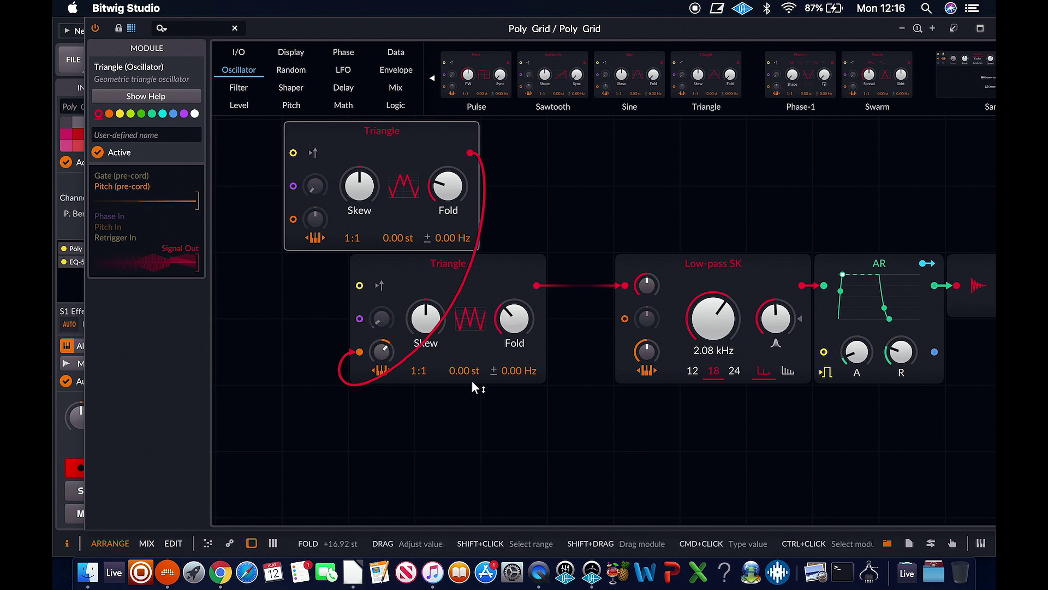
{"action": "left_click_drag", "start_coordinate": [356, 238], "coordinate": [358, 236]}
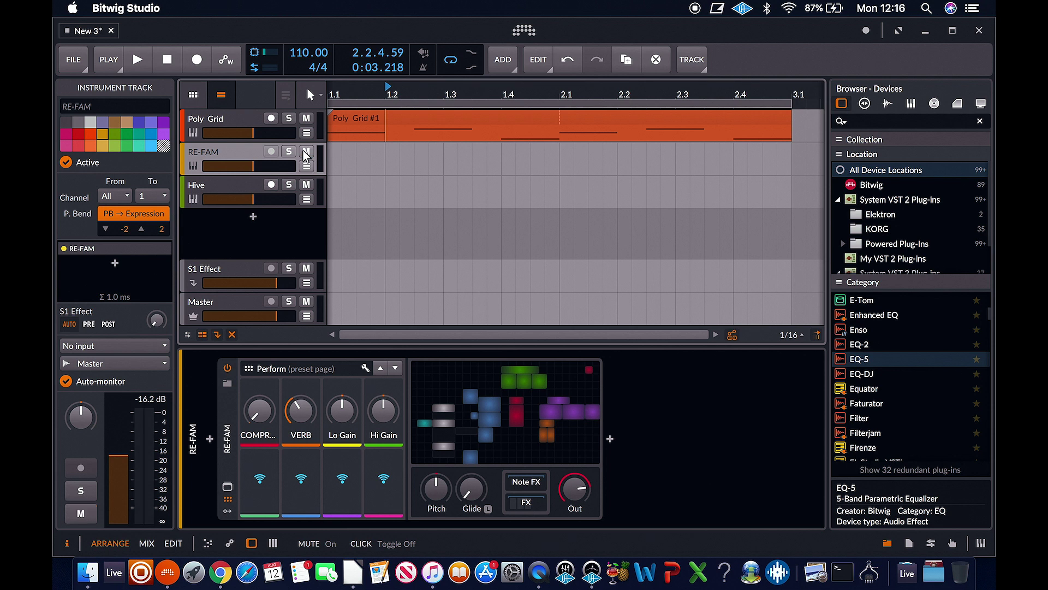
Step: Open the RE-FAM grid patch in a separate enlarged window and zoom out to show the whole patch
{"action": "left_click", "coordinate": [444, 443]}
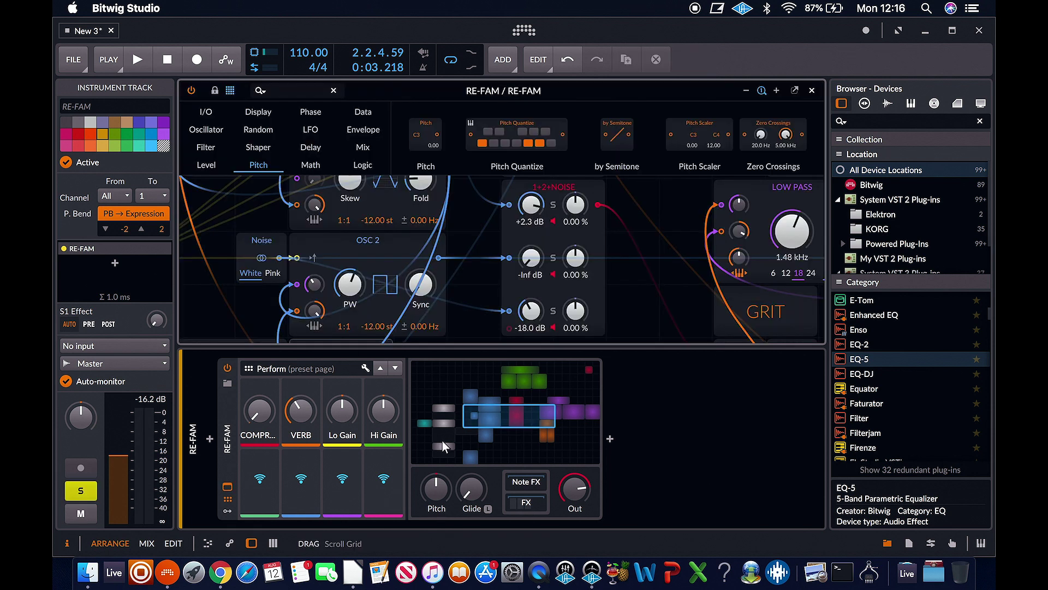
{"action": "left_click", "coordinate": [795, 91]}
{"action": "left_click_drag", "start_coordinate": [622, 130], "coordinate": [415, 17]}
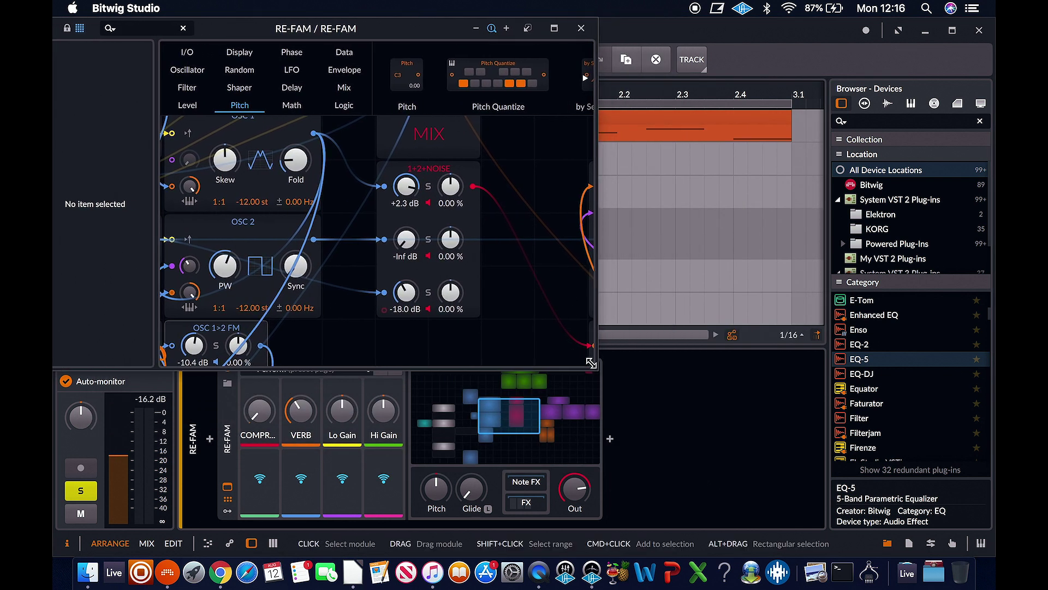
{"action": "mouse_move", "coordinate": [602, 367]}
{"action": "left_mouse_down"}
{"action": "mouse_move", "coordinate": [917, 497]}
{"action": "mouse_move", "coordinate": [976, 527]}
{"action": "mouse_move", "coordinate": [993, 550]}
{"action": "left_mouse_up"}
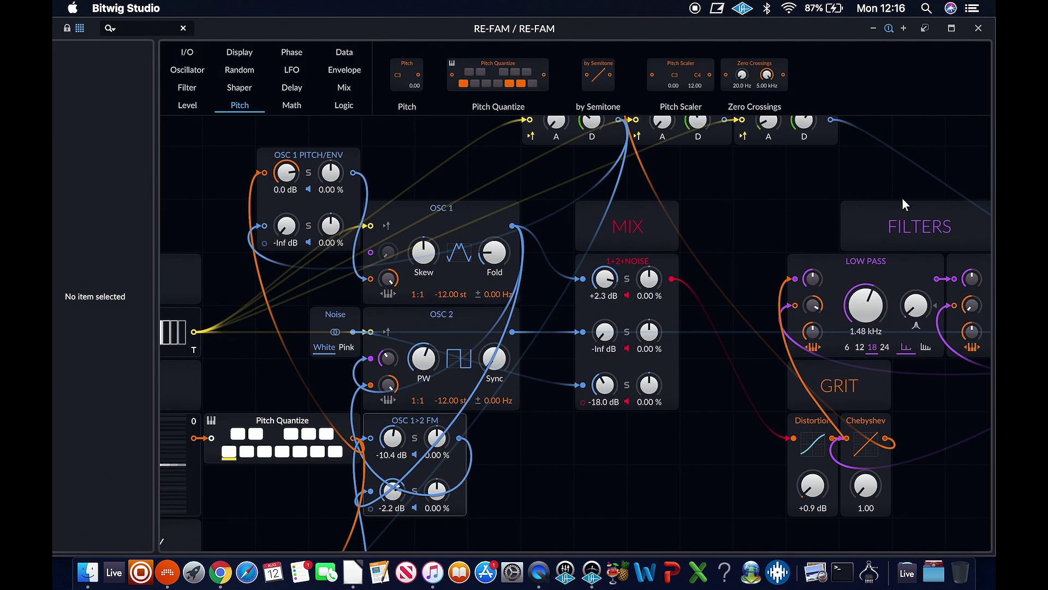
{"action": "left_click", "coordinate": [873, 28]}
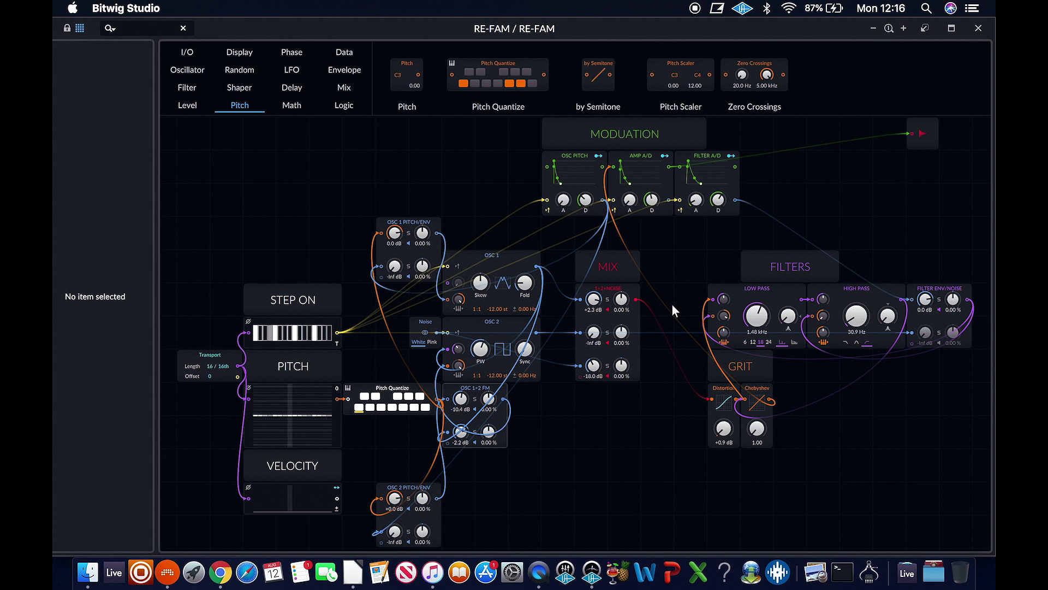
Step: Draw a step pattern in the PITCH sequencer and set OSC 1 PITCH/ENV's lower level to about -58.2 dB
{"action": "scroll", "coordinate": [627, 365], "scroll_direction": "up", "scroll_amount": 2}
{"action": "scroll", "coordinate": [627, 365], "scroll_direction": "right", "scroll_amount": 1}
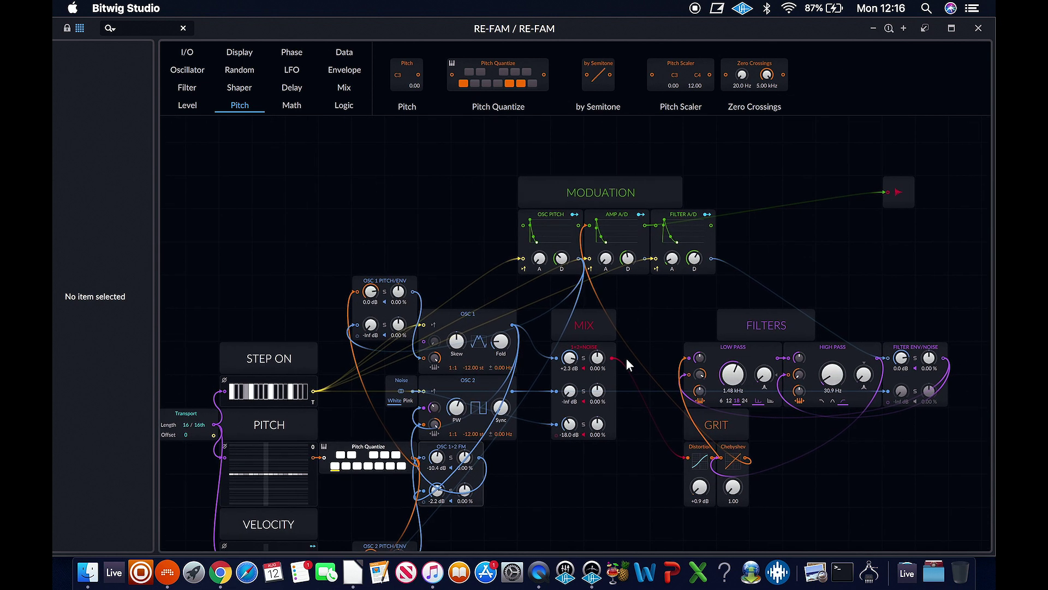
{"action": "scroll", "coordinate": [627, 364], "scroll_direction": "down", "scroll_amount": 1}
{"action": "scroll", "coordinate": [627, 361], "scroll_direction": "down", "scroll_amount": 2}
{"action": "scroll", "coordinate": [627, 361], "scroll_direction": "left", "scroll_amount": 2}
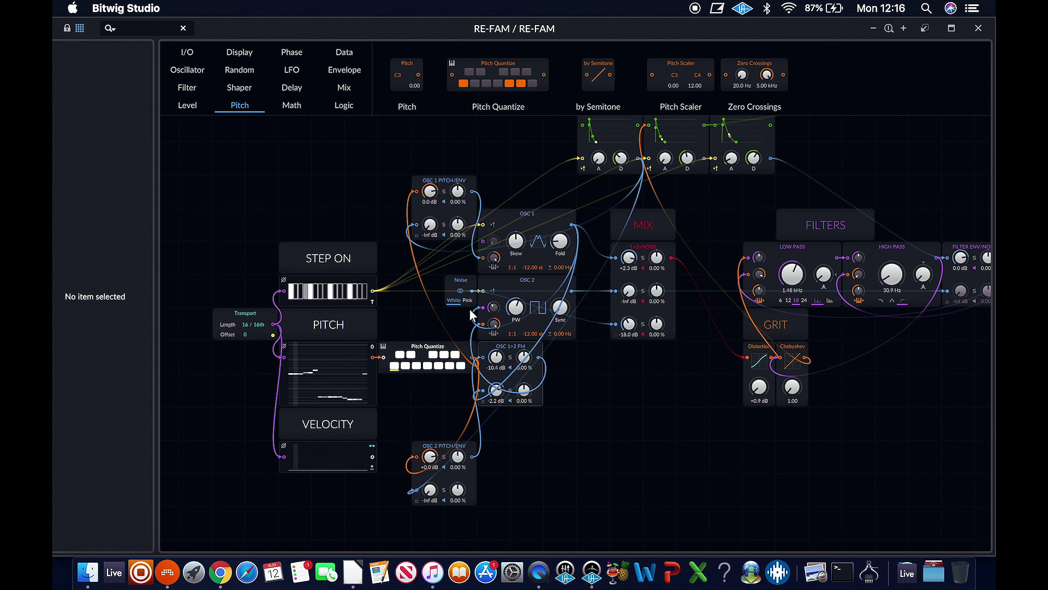
{"action": "scroll", "coordinate": [578, 328], "scroll_direction": "up", "scroll_amount": 2}
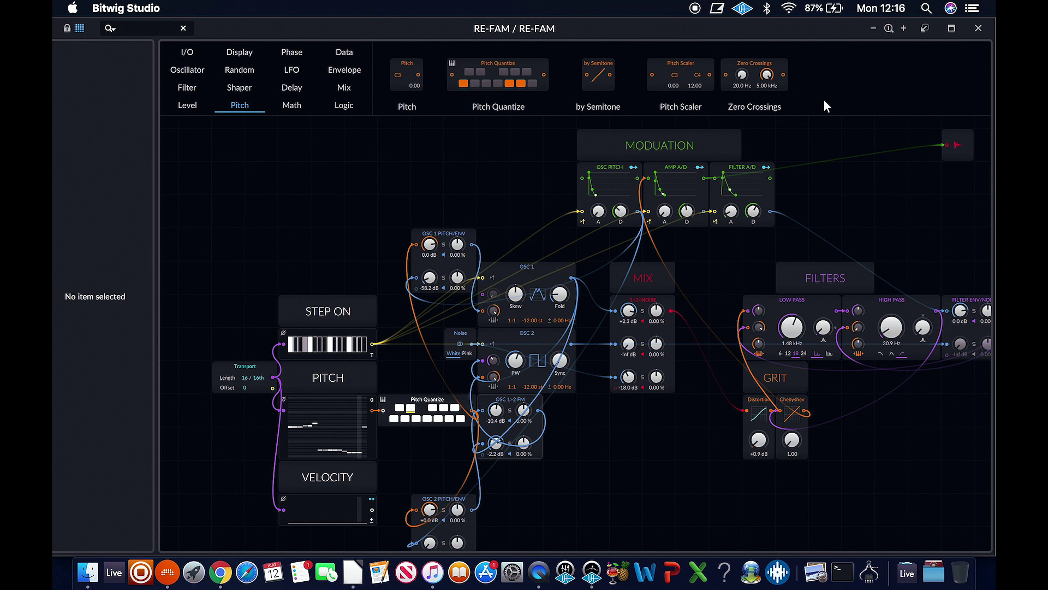
Step: Close the grid window and raise the RE-FAM track's volume to about -2.6 dB
{"action": "left_click", "coordinate": [976, 30]}
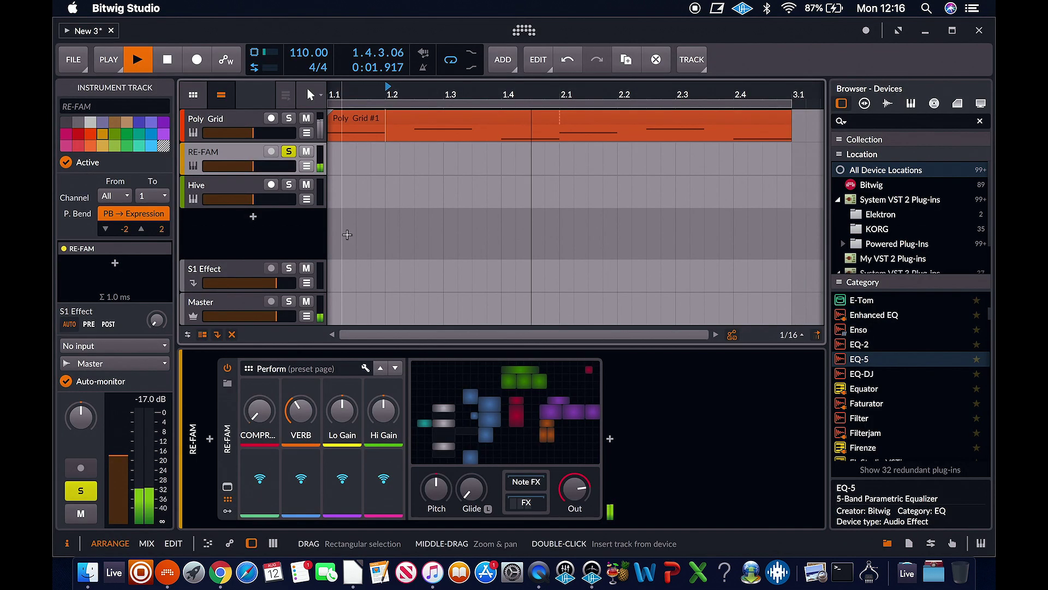
{"action": "left_click_drag", "start_coordinate": [260, 166], "coordinate": [272, 166]}
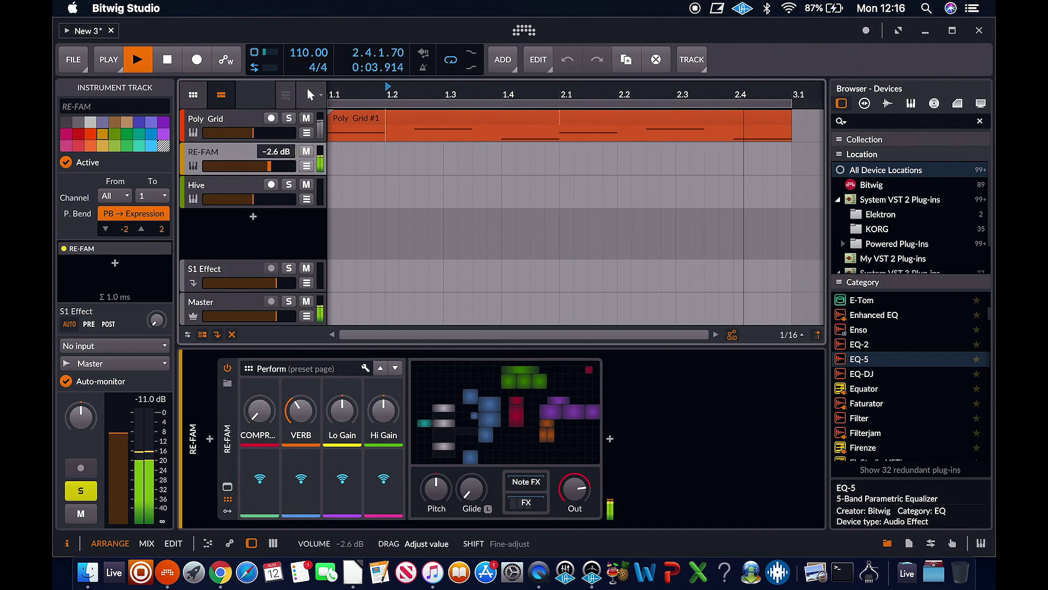
{"action": "left_click", "coordinate": [288, 151]}
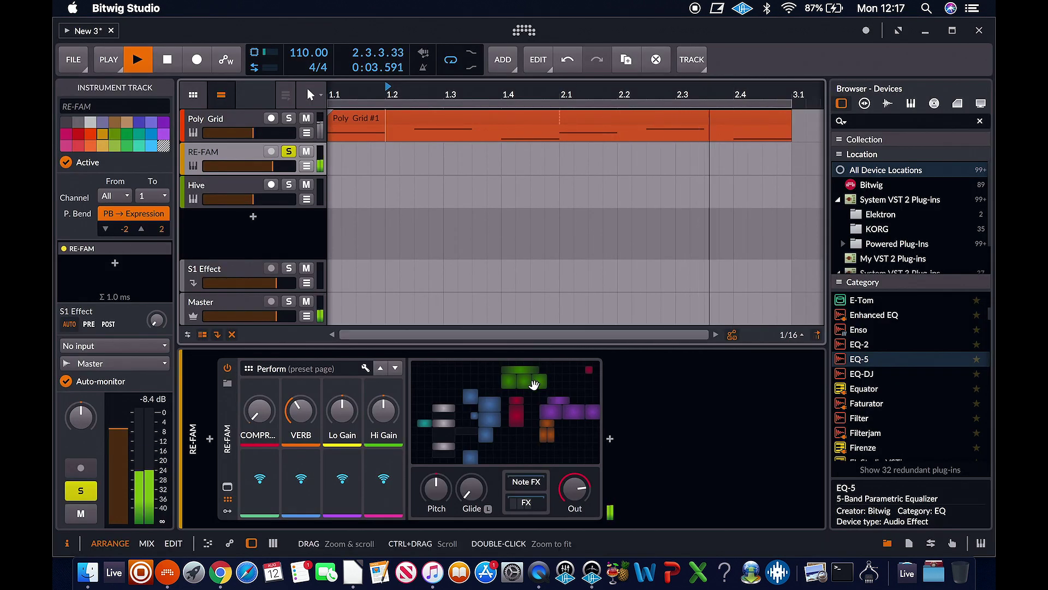
Step: Reopen the RE-FAM grid, lengthen the AMP A/D decay, and set OSC 1 PITCH/ENV's lower level to about -72.1 dB
{"action": "left_click", "coordinate": [530, 397]}
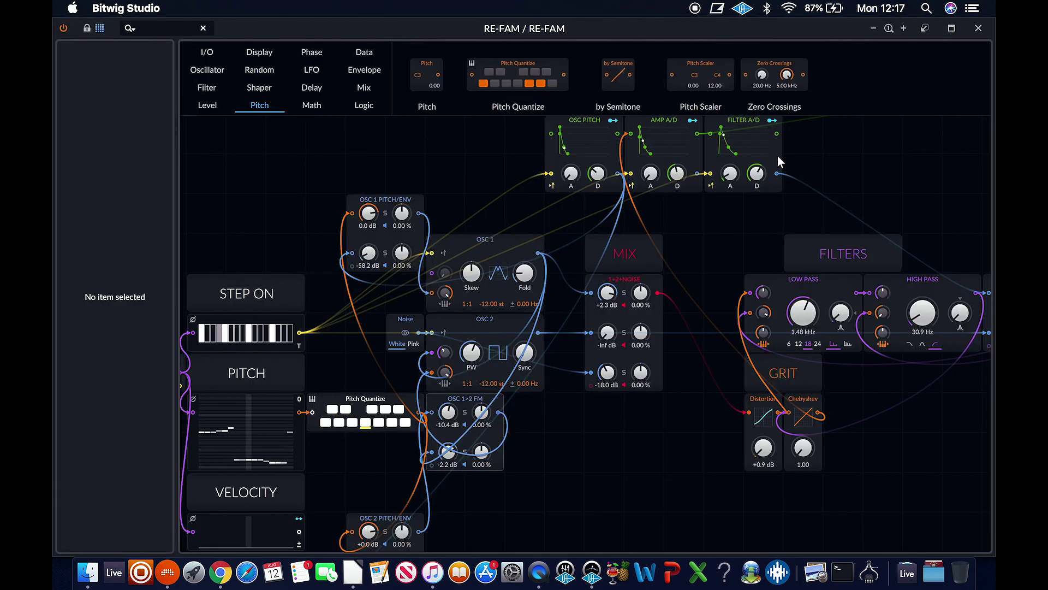
{"action": "left_click_drag", "start_coordinate": [677, 174], "coordinate": [677, 161]}
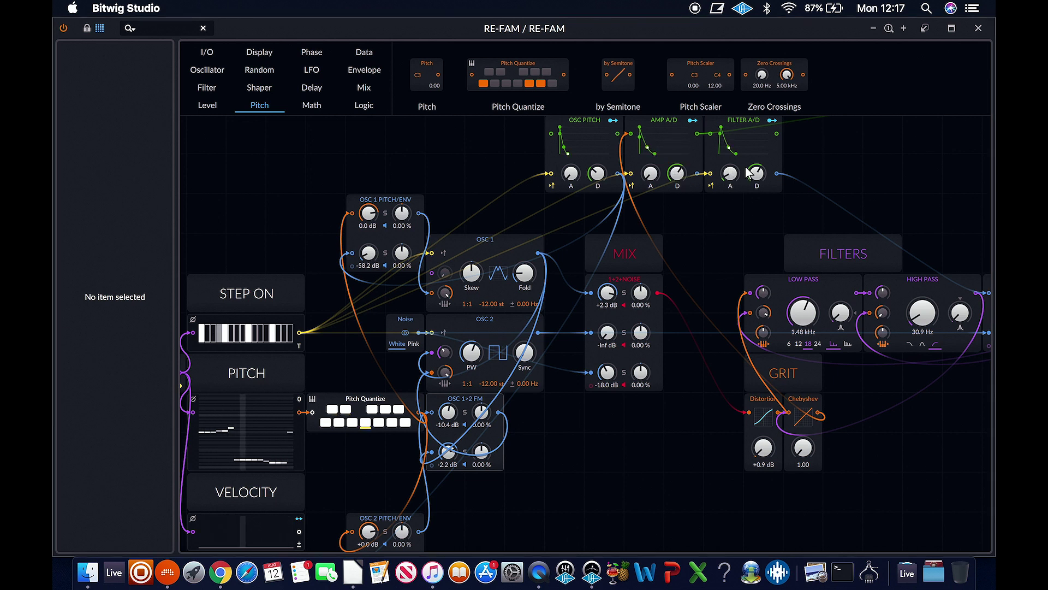
{"action": "left_click_drag", "start_coordinate": [375, 252], "coordinate": [375, 239]}
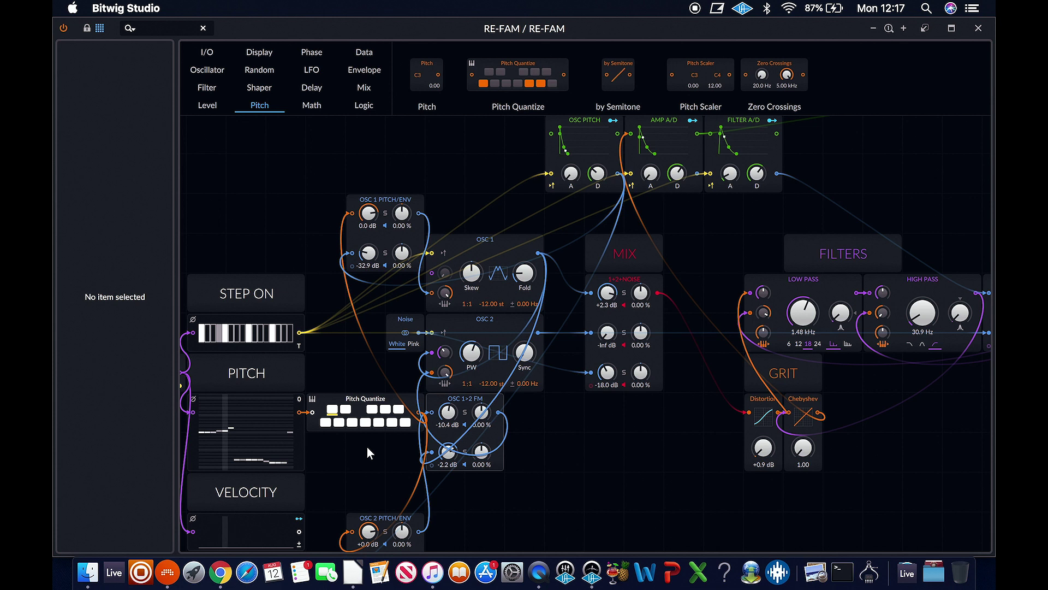
{"action": "scroll", "coordinate": [386, 181], "scroll_direction": "down", "scroll_amount": 4}
{"action": "left_click_drag", "start_coordinate": [373, 162], "coordinate": [372, 170]}
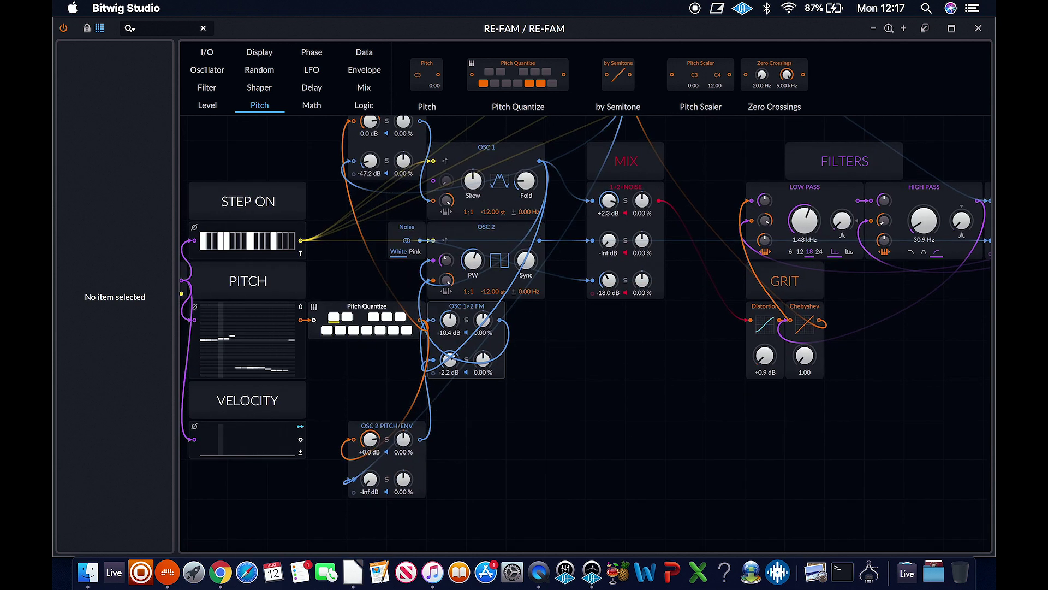
Step: Set the lower OSC 1>2 FM level to about +1.4 dB and draw a rising pattern in the VELOCITY sequencer
{"action": "left_click_drag", "start_coordinate": [453, 359], "coordinate": [453, 353]}
{"action": "left_click_drag", "start_coordinate": [238, 448], "coordinate": [293, 421]}
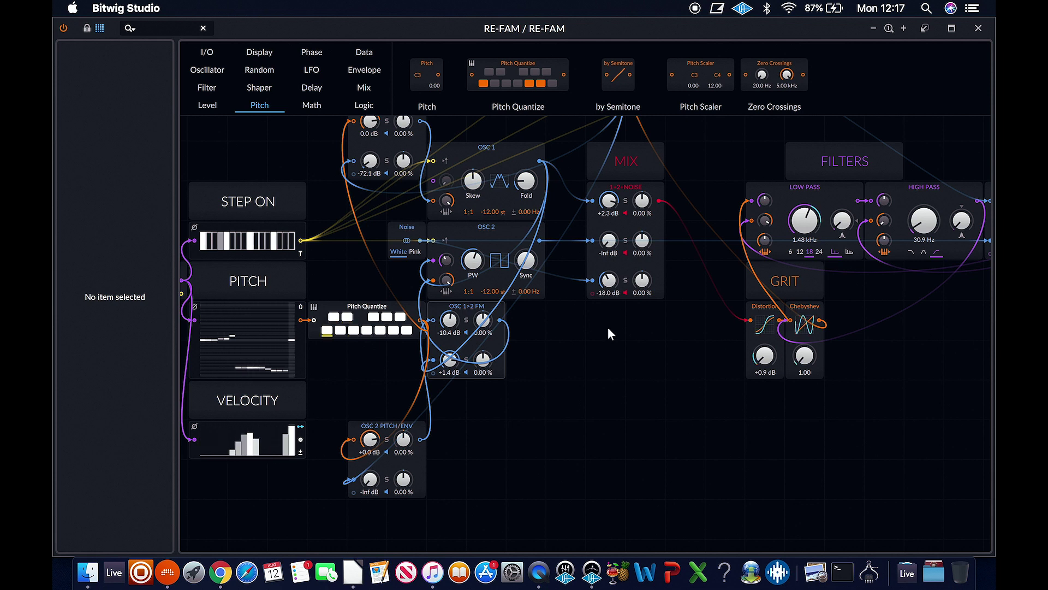
Step: Open the LOW PASS cutoff to about 6.01 kHz, adjust its resonance, and set FILTER ENV/NOISE's lower level to about -31.7 dB
{"action": "scroll", "coordinate": [676, 274], "scroll_direction": "up", "scroll_amount": 2}
{"action": "left_click_drag", "start_coordinate": [842, 276], "coordinate": [841, 243]}
{"action": "scroll", "coordinate": [848, 252], "scroll_direction": "right", "scroll_amount": 5}
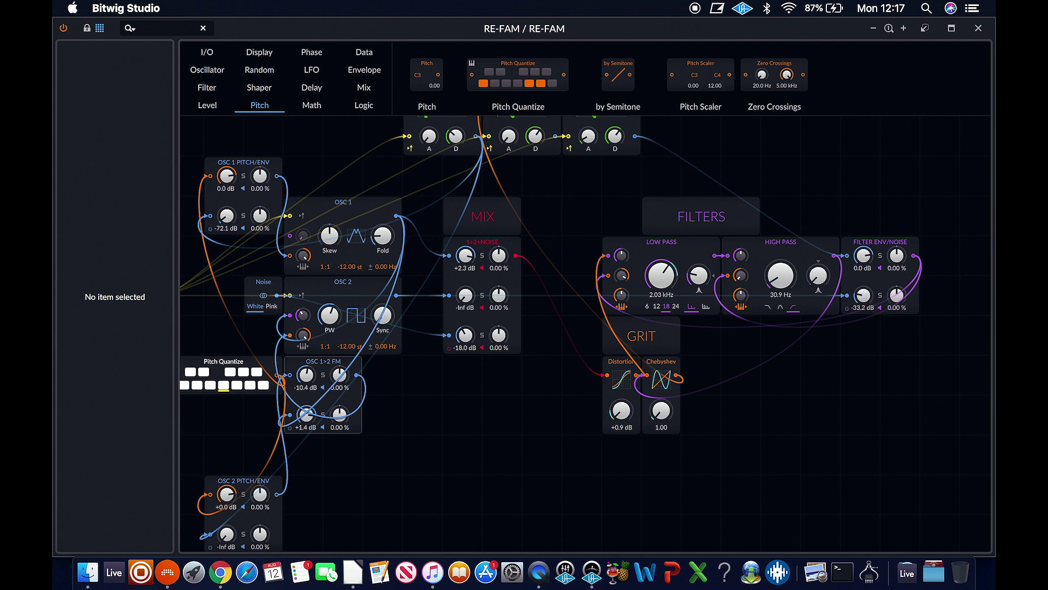
{"action": "scroll", "coordinate": [788, 192], "scroll_direction": "up", "scroll_amount": 3}
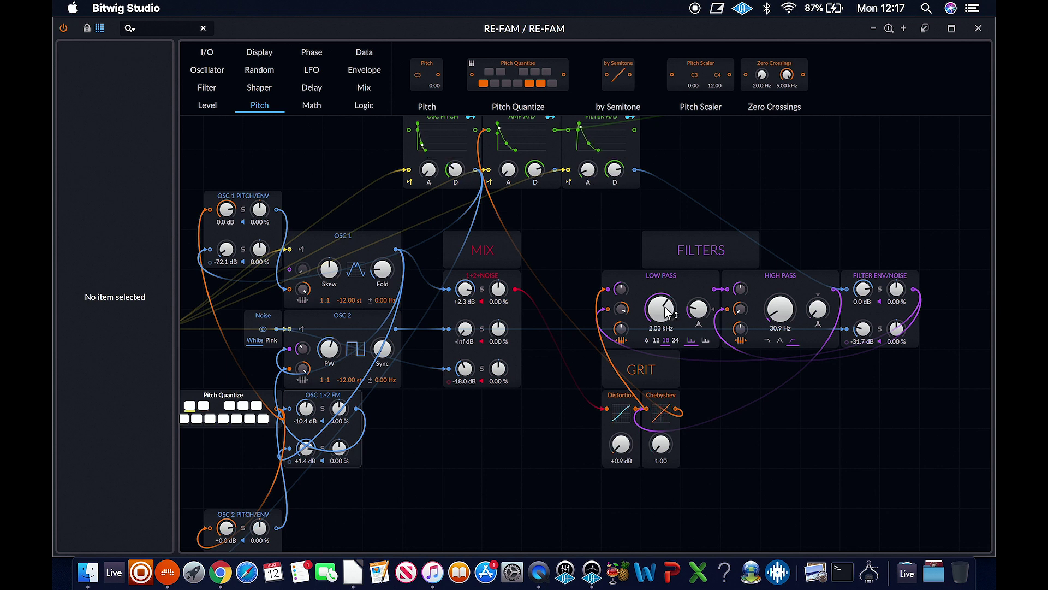
Step: Redraw the PITCH sequencer's step pattern and disable the C#, E, G# and B notes in Pitch Quantize
{"action": "scroll", "coordinate": [454, 428], "scroll_direction": "left", "scroll_amount": 10}
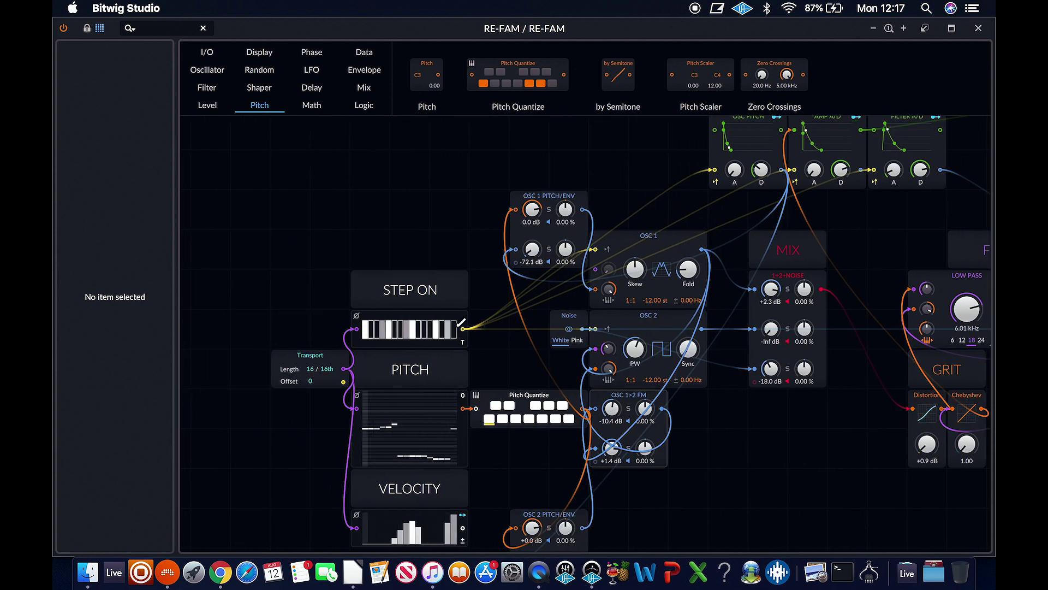
{"action": "mouse_move", "coordinate": [428, 430]}
{"action": "left_mouse_down"}
{"action": "mouse_move", "coordinate": [451, 407]}
{"action": "mouse_move", "coordinate": [384, 444]}
{"action": "mouse_move", "coordinate": [419, 434]}
{"action": "mouse_move", "coordinate": [385, 403]}
{"action": "left_mouse_up"}
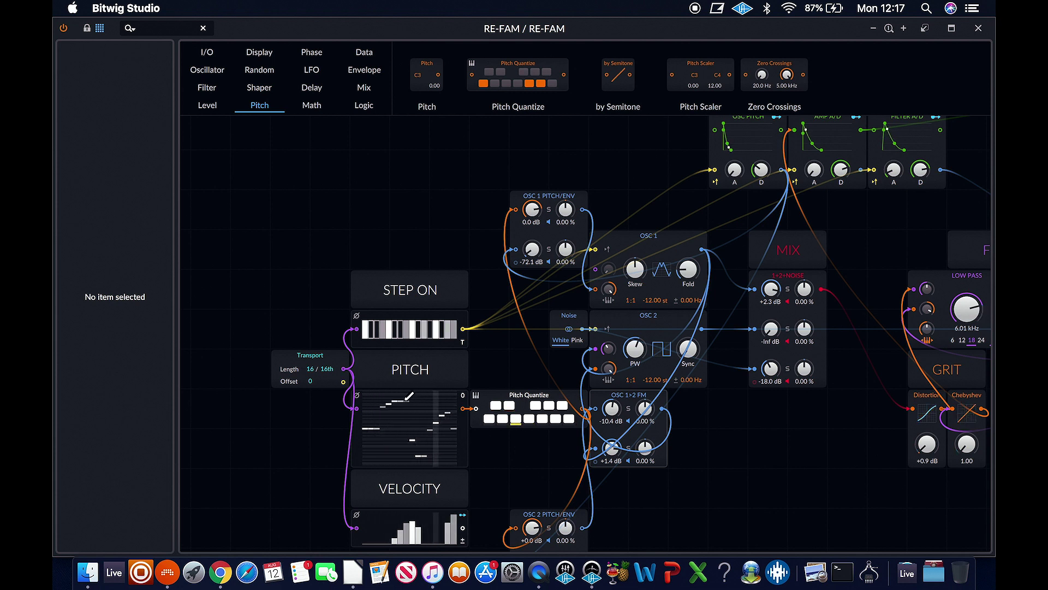
{"action": "left_click", "coordinate": [515, 418]}
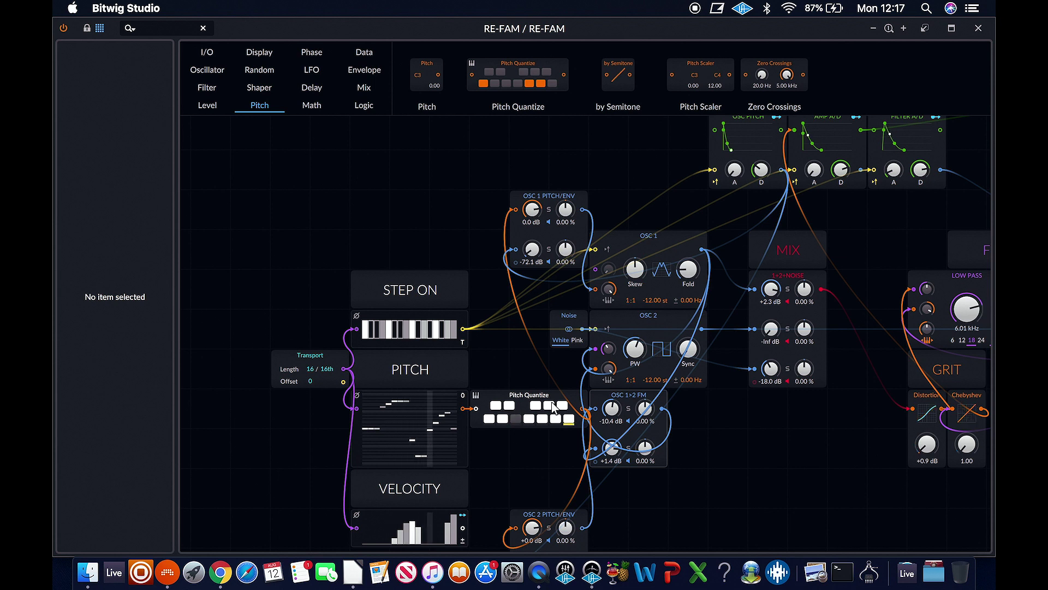
{"action": "left_click", "coordinate": [549, 406]}
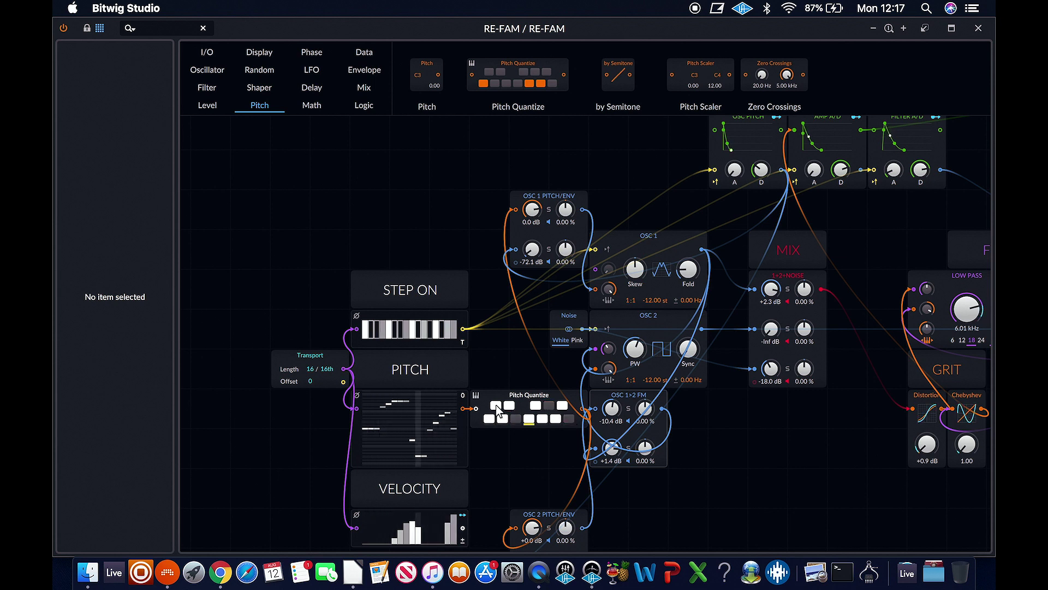
Step: Set the 1+2+NOISE levels to about -0.3, -22.3 and -21.5 dB, and raise Distortion to +4.7 dB and Chebyshev to 1.62
{"action": "scroll", "coordinate": [519, 450], "scroll_direction": "right", "scroll_amount": 5}
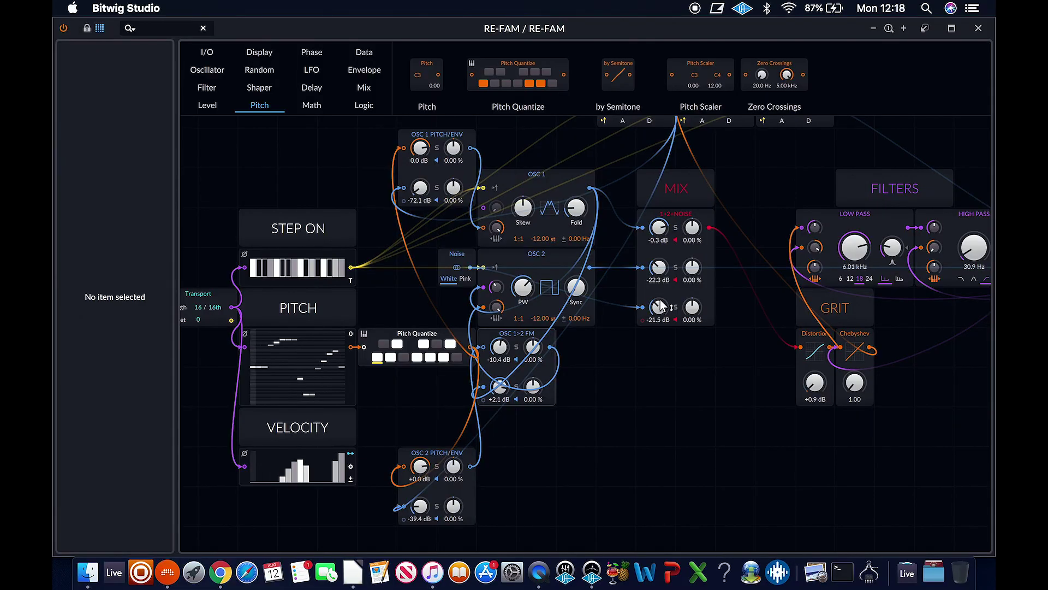
{"action": "scroll", "coordinate": [660, 307], "scroll_direction": "right", "scroll_amount": 5}
{"action": "left_click_drag", "start_coordinate": [751, 386], "coordinate": [710, 376]}
{"action": "scroll", "coordinate": [654, 385], "scroll_direction": "up", "scroll_amount": 2}
Step: Lower the LOW PASS cutoff to about 101 Hz and set FILTER ENV/NOISE's upper level to about -3.4 dB
{"action": "left_click_drag", "start_coordinate": [759, 290], "coordinate": [787, 284]}
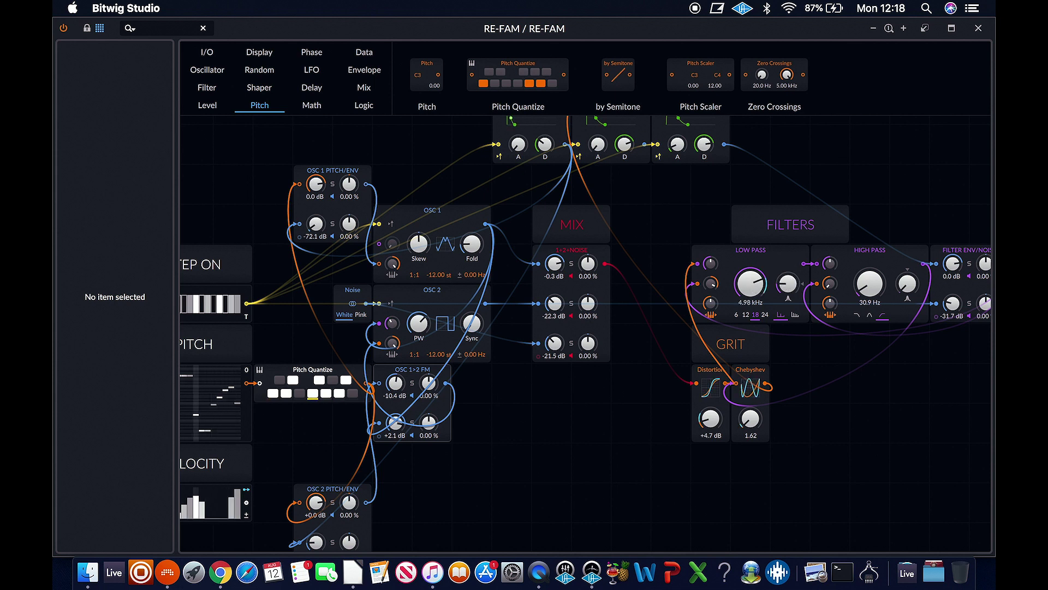
{"action": "scroll", "coordinate": [608, 358], "scroll_direction": "up", "scroll_amount": 3}
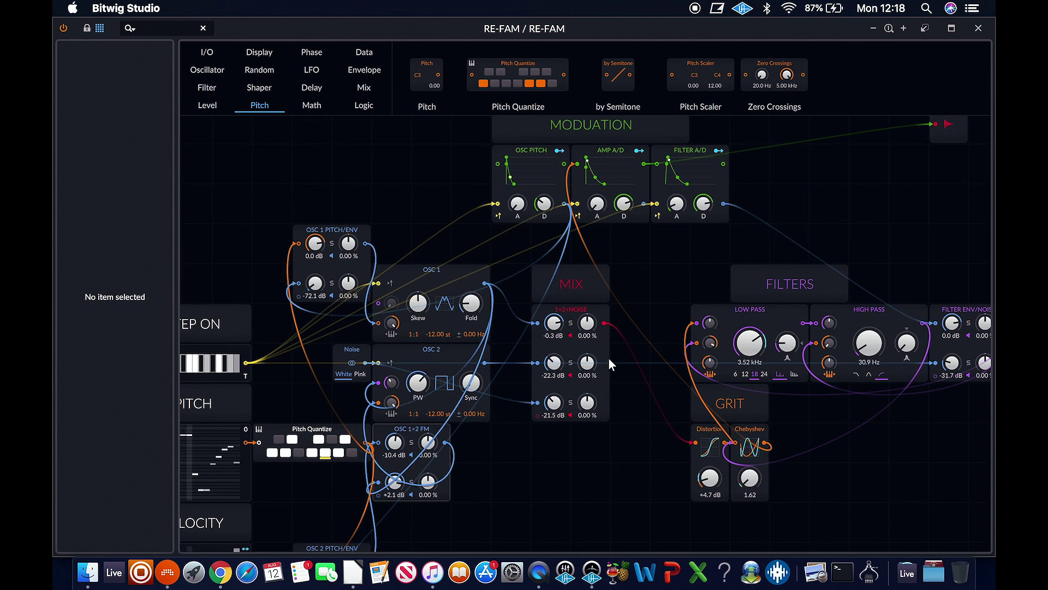
{"action": "scroll", "coordinate": [734, 255], "scroll_direction": "right", "scroll_amount": 3}
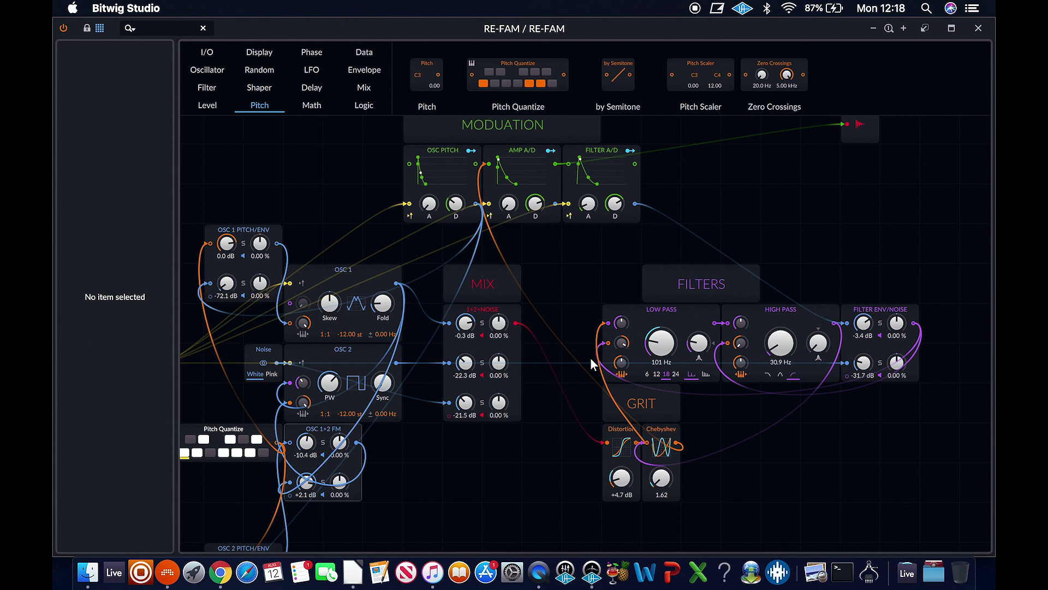
Step: Draw high values on the first steps of the VELOCITY sequencer
{"action": "scroll", "coordinate": [590, 358], "scroll_direction": "left", "scroll_amount": 6}
{"action": "scroll", "coordinate": [591, 358], "scroll_direction": "down", "scroll_amount": 5}
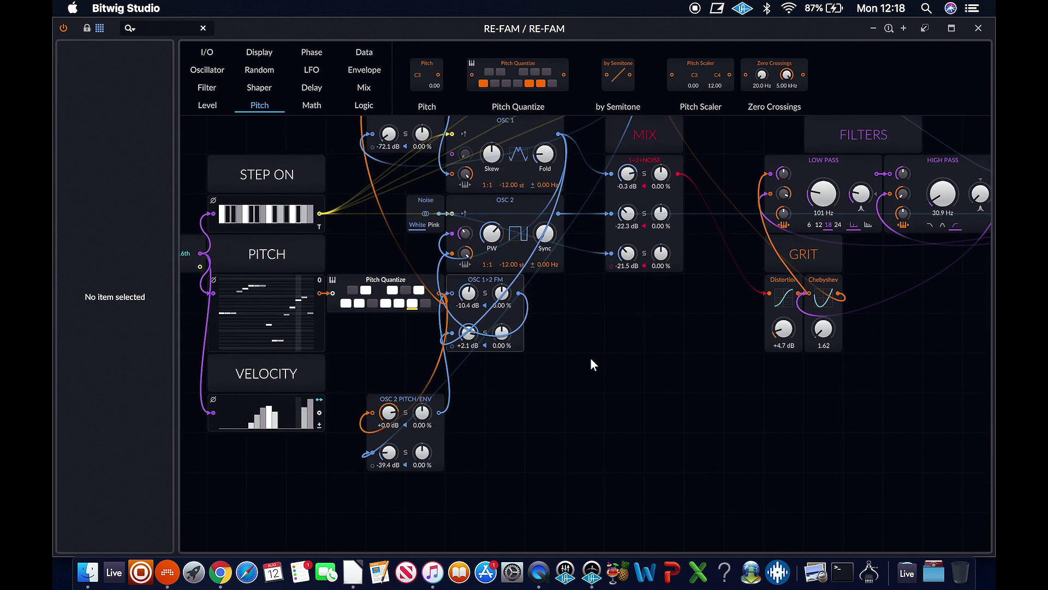
{"action": "scroll", "coordinate": [590, 358], "scroll_direction": "left", "scroll_amount": 5}
{"action": "left_click_drag", "start_coordinate": [333, 410], "coordinate": [340, 408]}
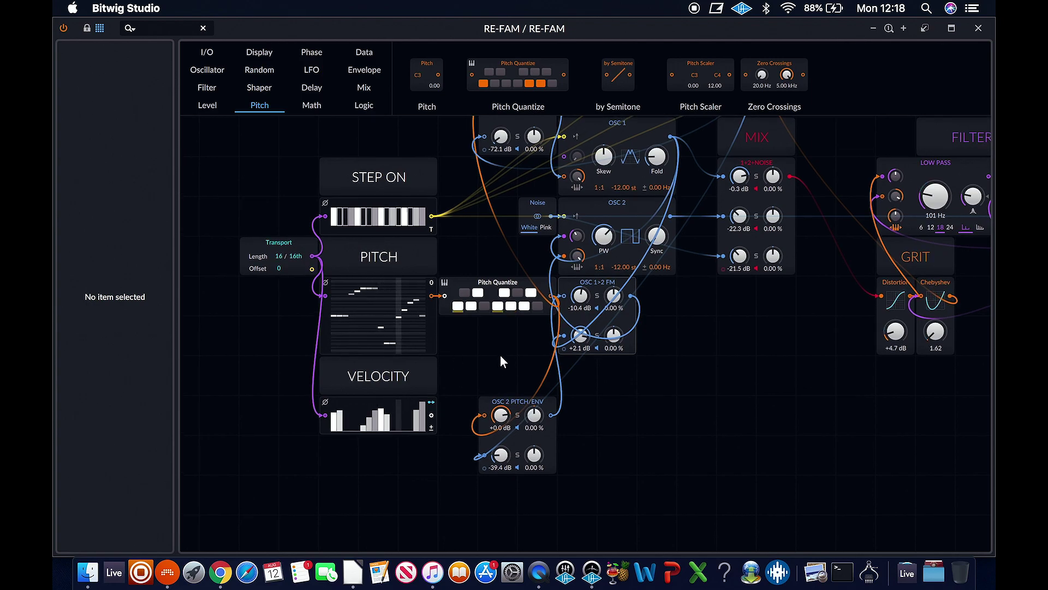
{"action": "scroll", "coordinate": [500, 355], "scroll_direction": "up", "scroll_amount": 2}
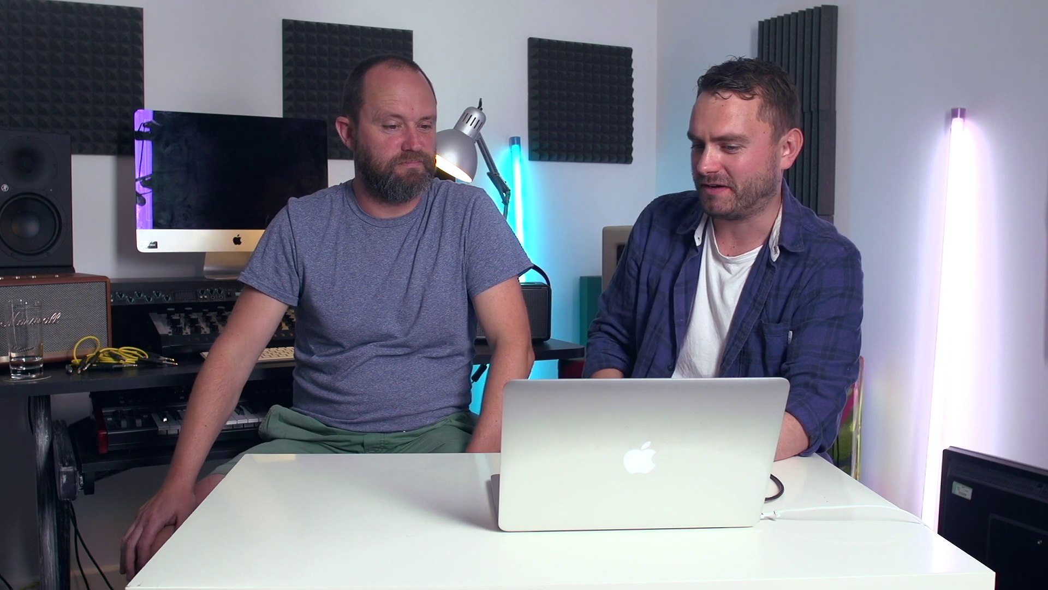